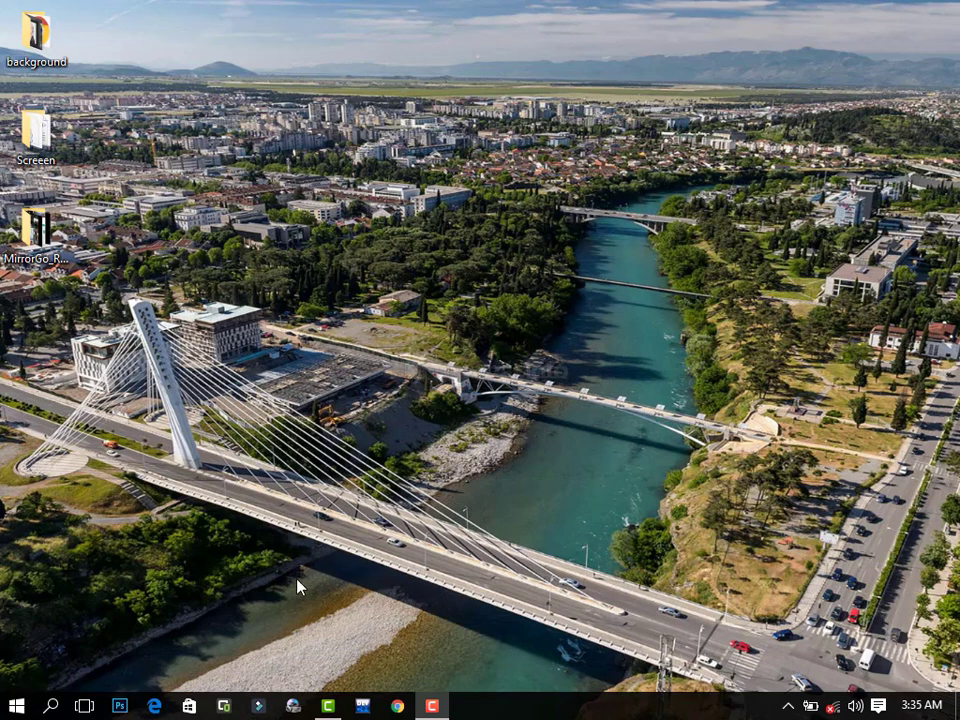
- Search Windows for run and open the Run dialog
{"action": "left_click", "coordinate": [16, 705]}
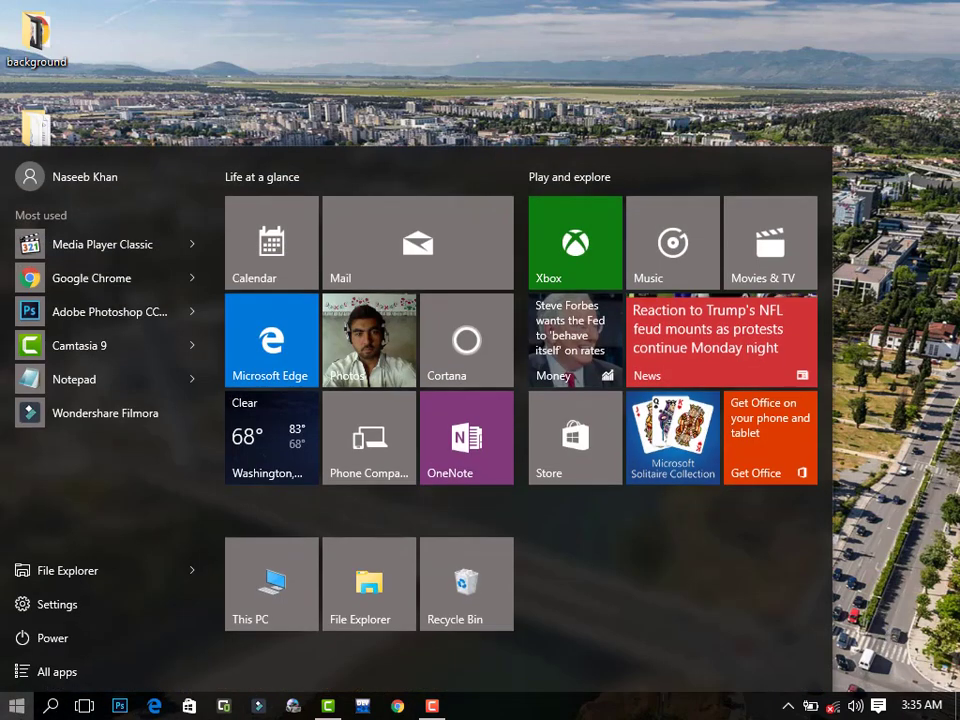
{"action": "left_click", "coordinate": [47, 705]}
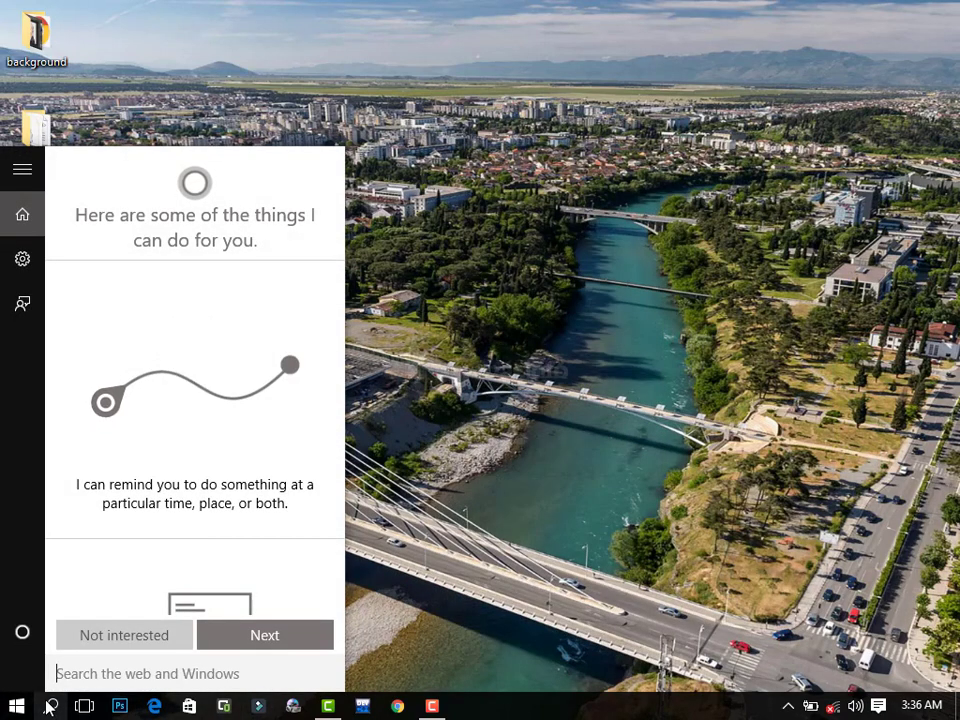
{"action": "type", "text": "r"}
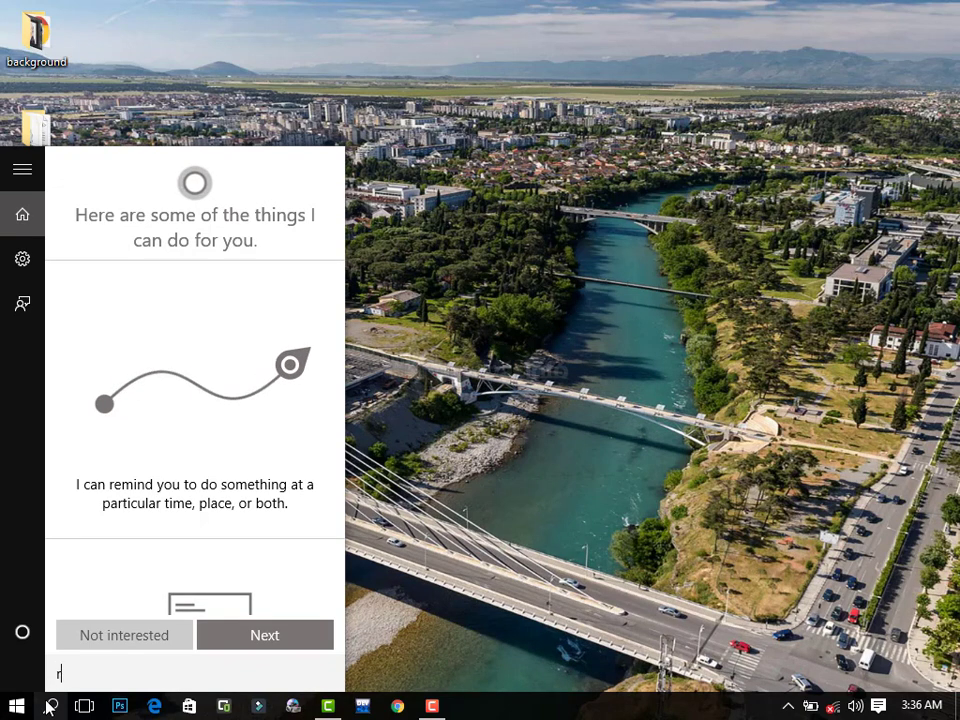
{"action": "type", "text": "un"}
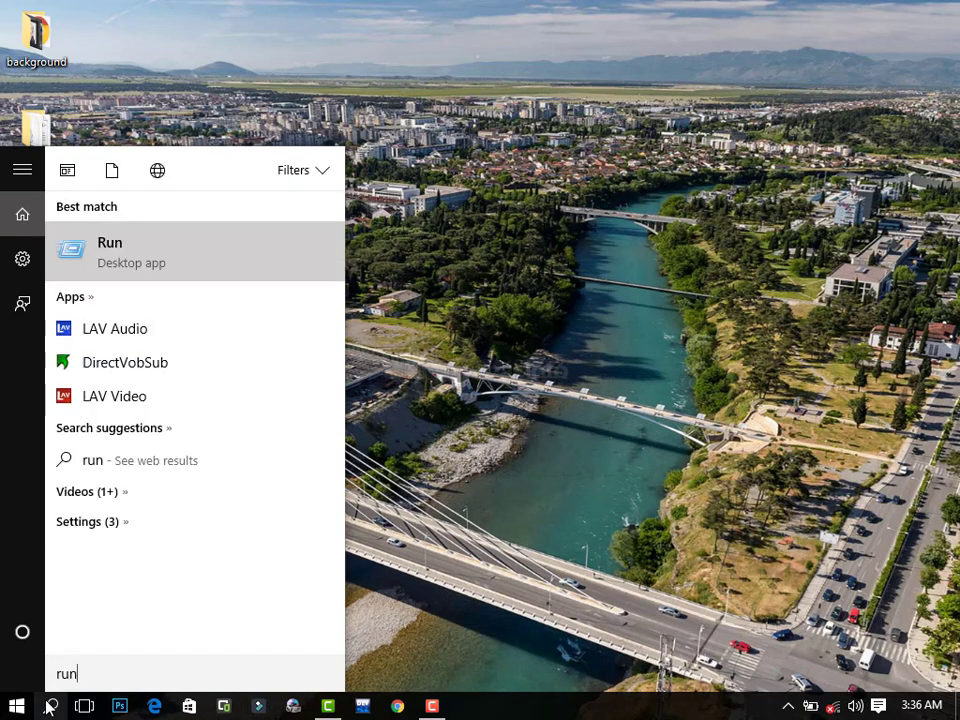
{"action": "left_click", "coordinate": [100, 243]}
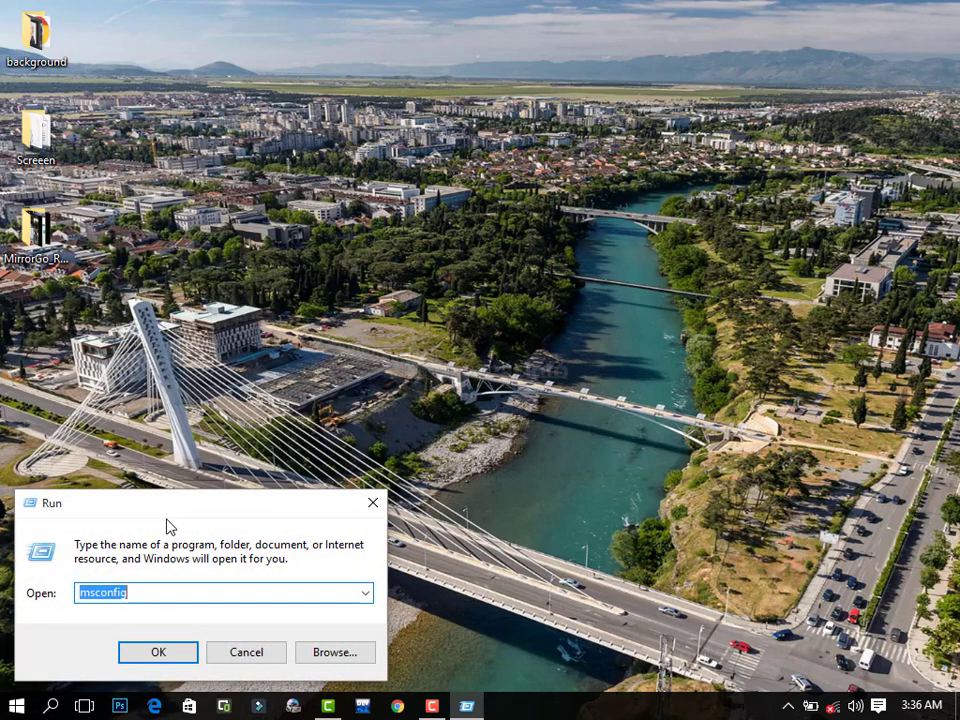
- Run %TEMP% to open the user account's temporary files folder
{"action": "key", "text": "BackSpace"}
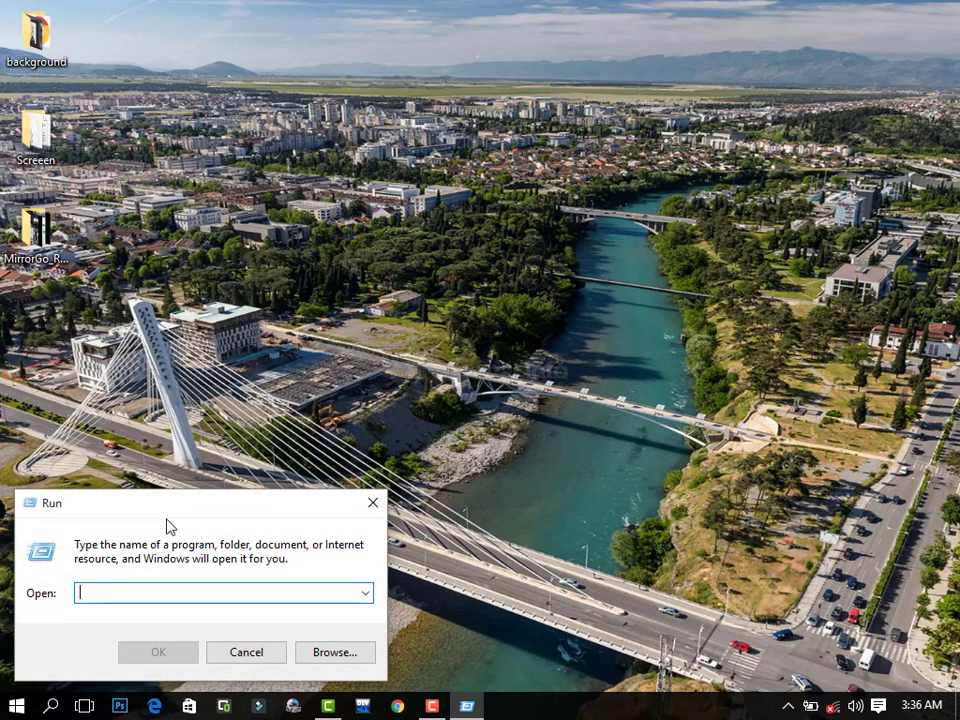
{"action": "type", "text": "s"}
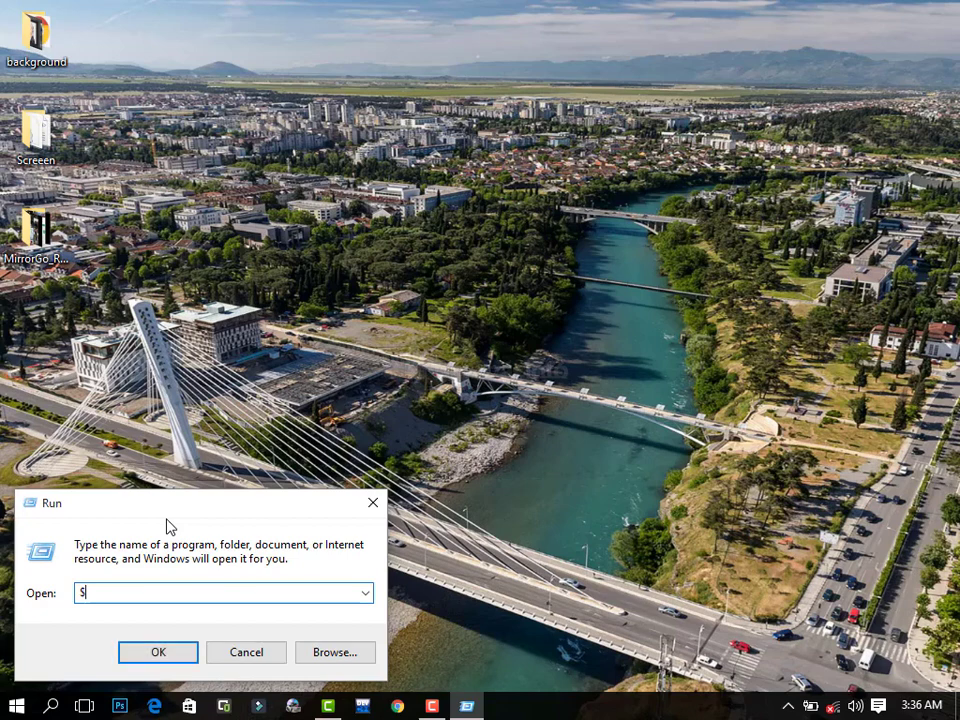
{"action": "key", "text": "BackSpace"}
{"action": "type", "text": "%"}
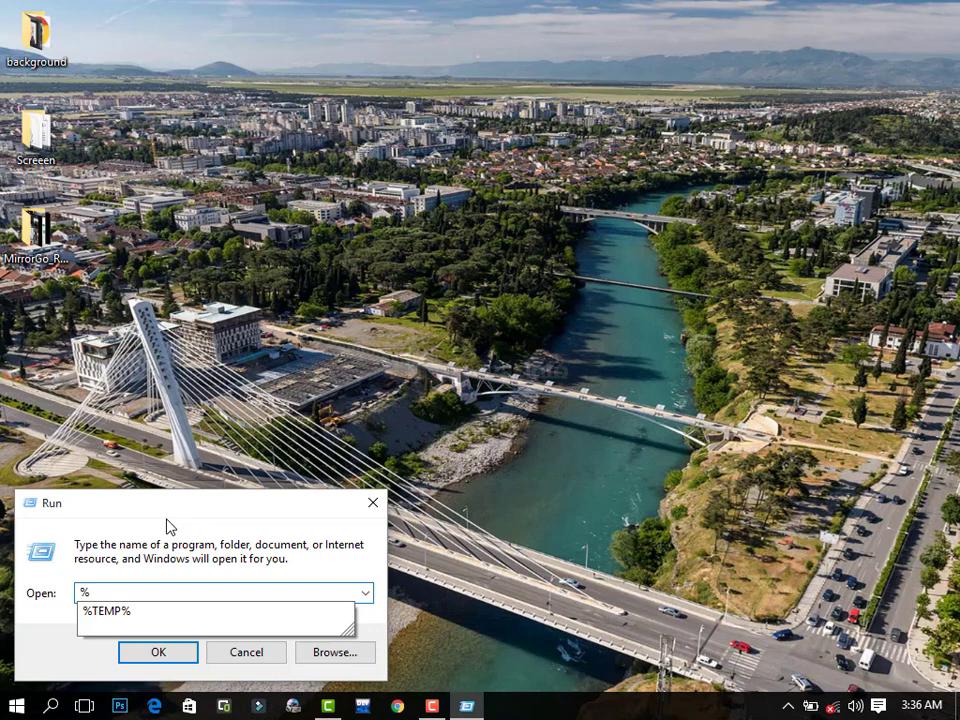
{"action": "type", "text": "TEMP%"}
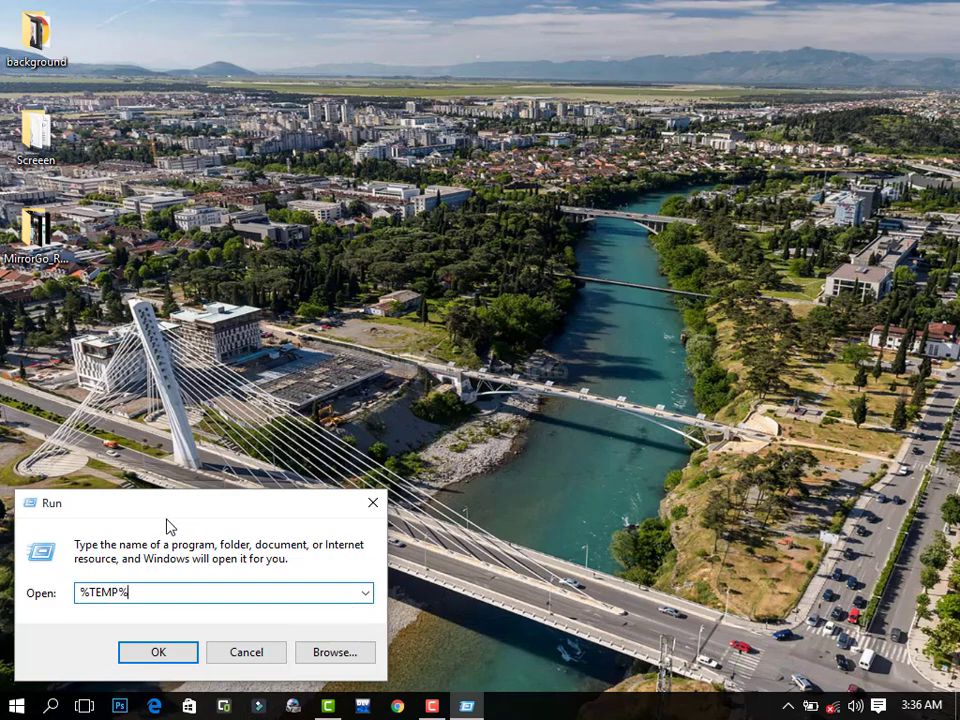
{"action": "left_click", "coordinate": [171, 654]}
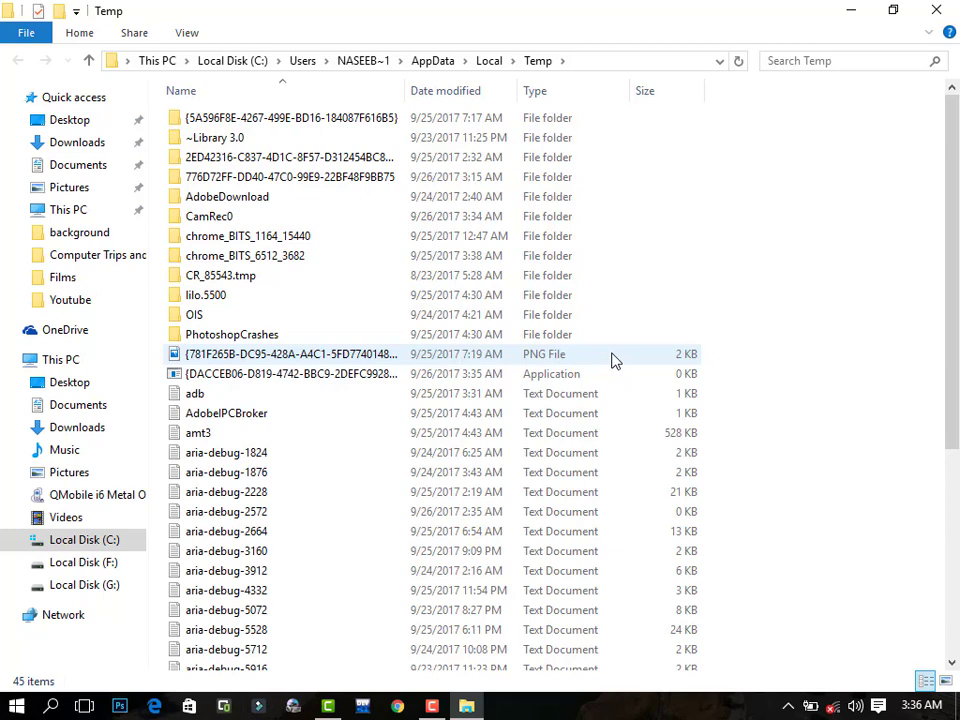
- Delete all items in the user's Temp folder with administrator permission, cancelling at the in-use CamRec0 folder, and close the window
{"action": "key", "text": "ctrl+a"}
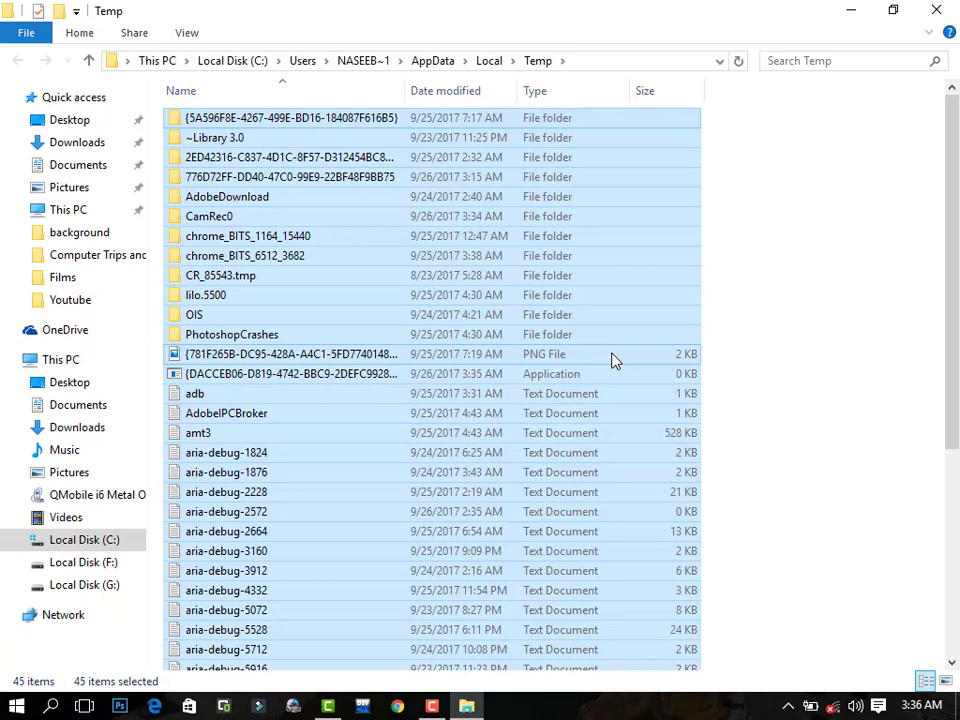
{"action": "key", "text": "Delete"}
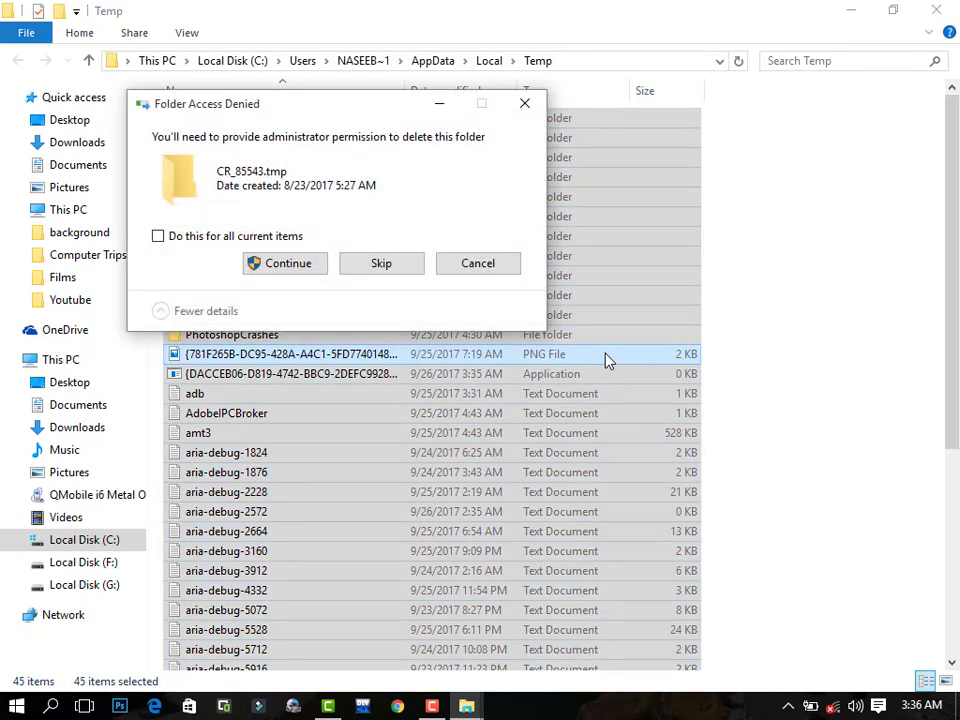
{"action": "left_click", "coordinate": [301, 270]}
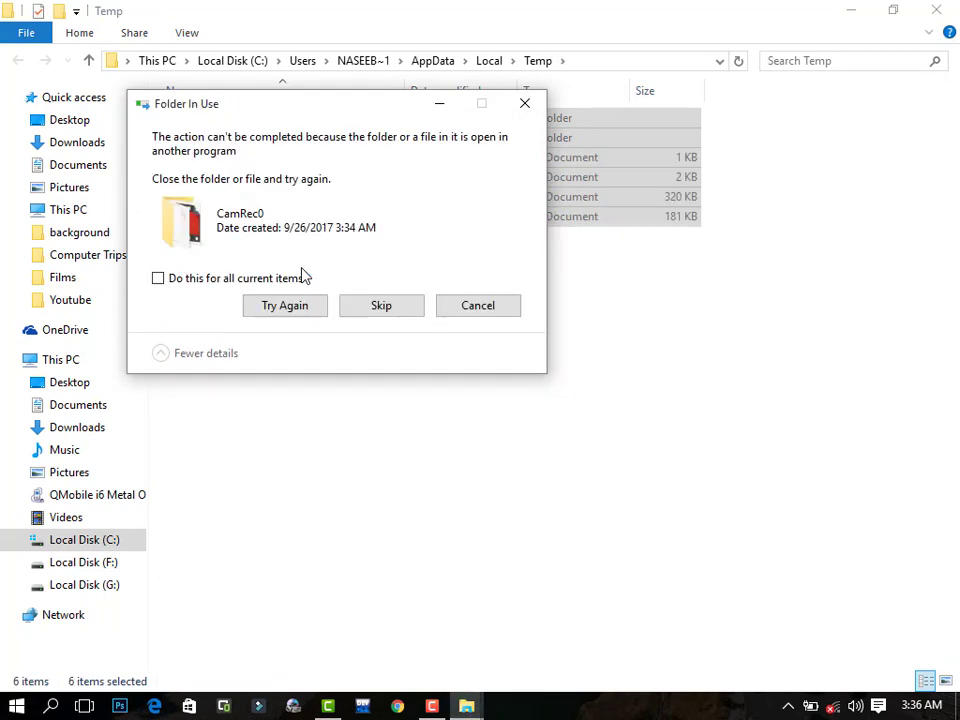
{"action": "left_click", "coordinate": [476, 307]}
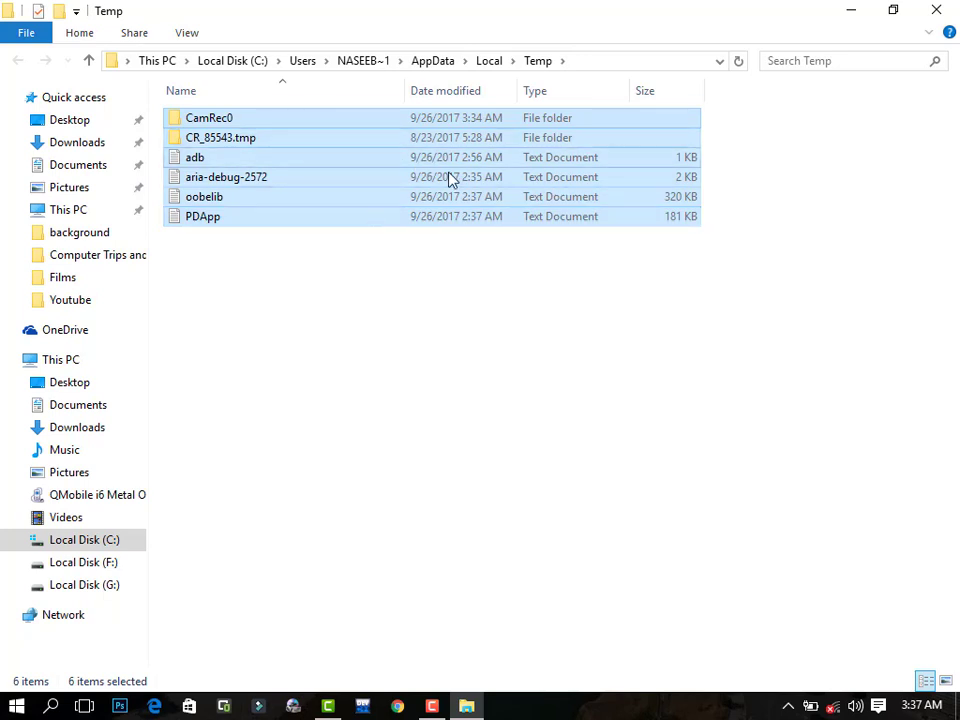
{"action": "left_click", "coordinate": [936, 9]}
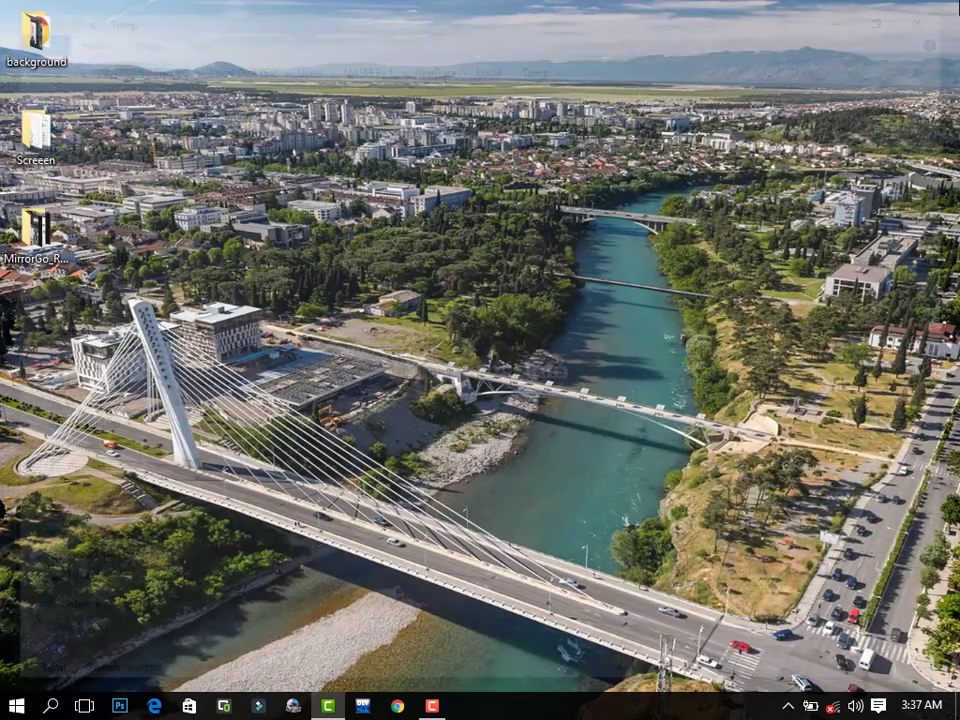
- Find the Run dialog through Windows search and run temp to open the Windows Temp folder
{"action": "left_click", "coordinate": [50, 706]}
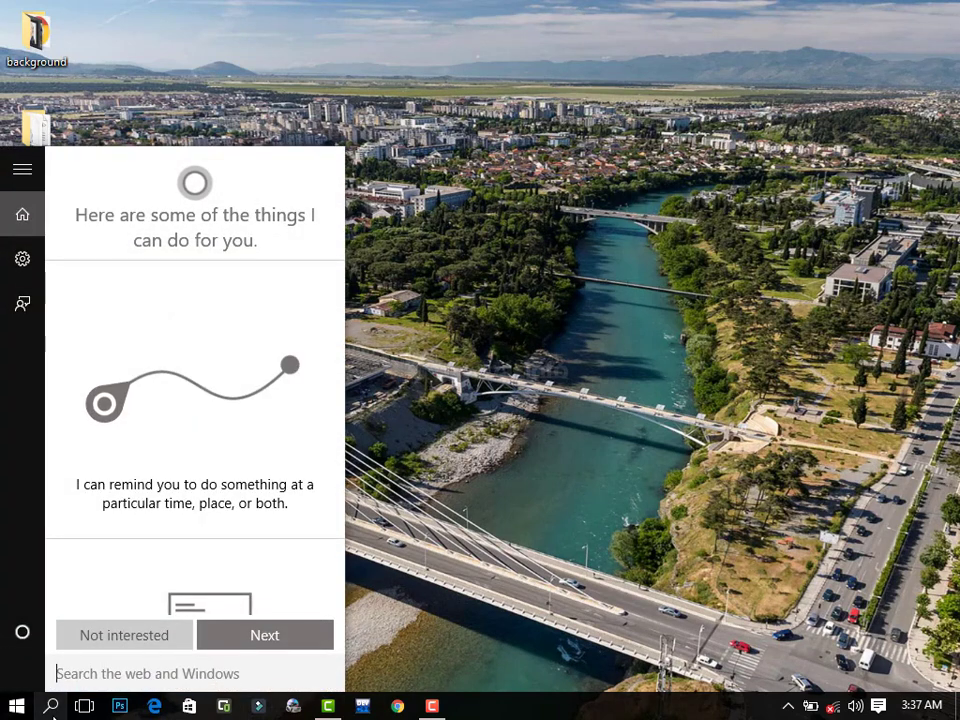
{"action": "type", "text": "r"}
{"action": "left_click", "coordinate": [93, 258]}
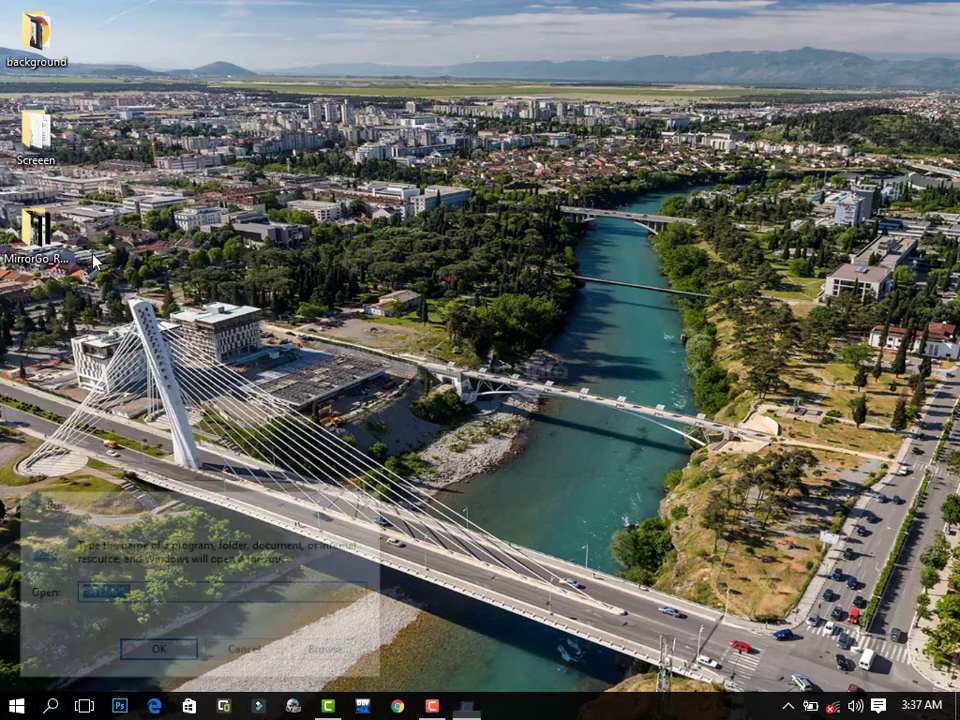
{"action": "key", "text": "BackSpace"}
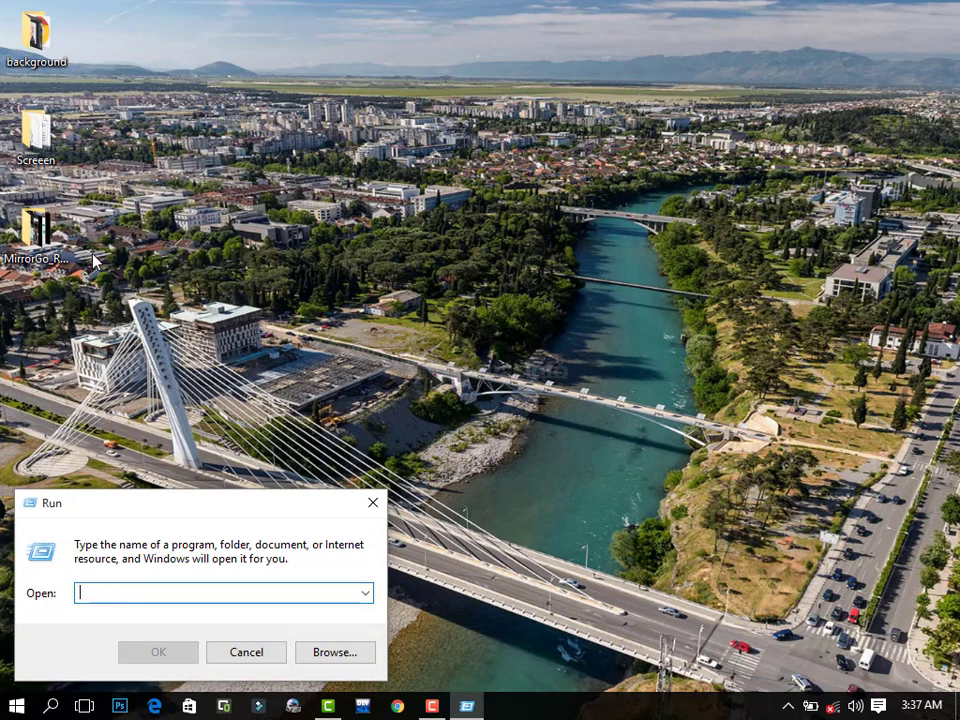
{"action": "type", "text": "temp"}
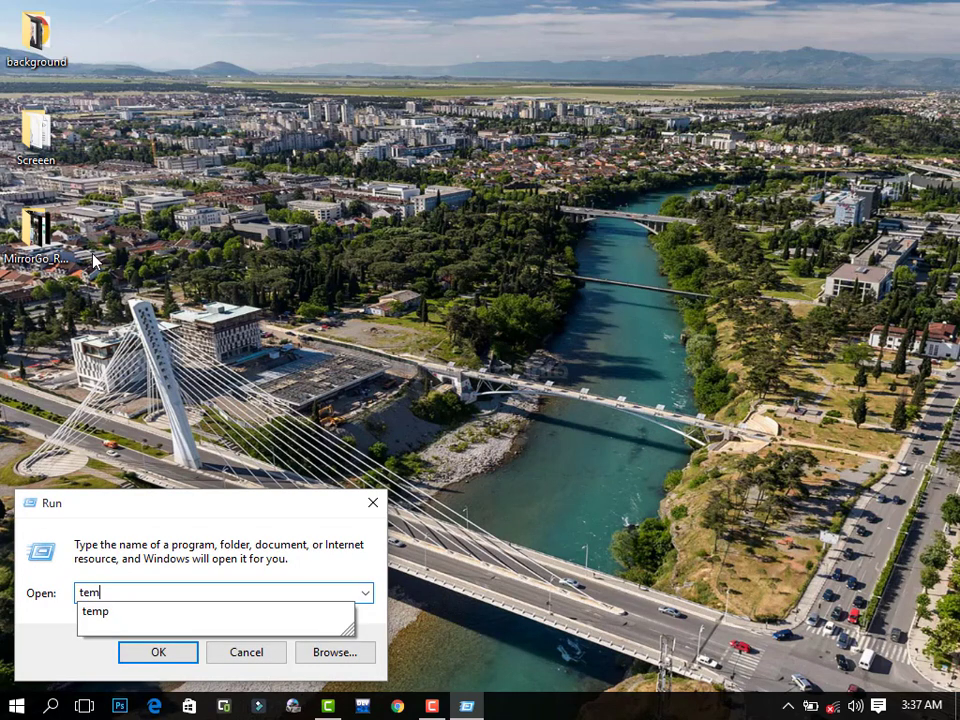
{"action": "left_click", "coordinate": [162, 650]}
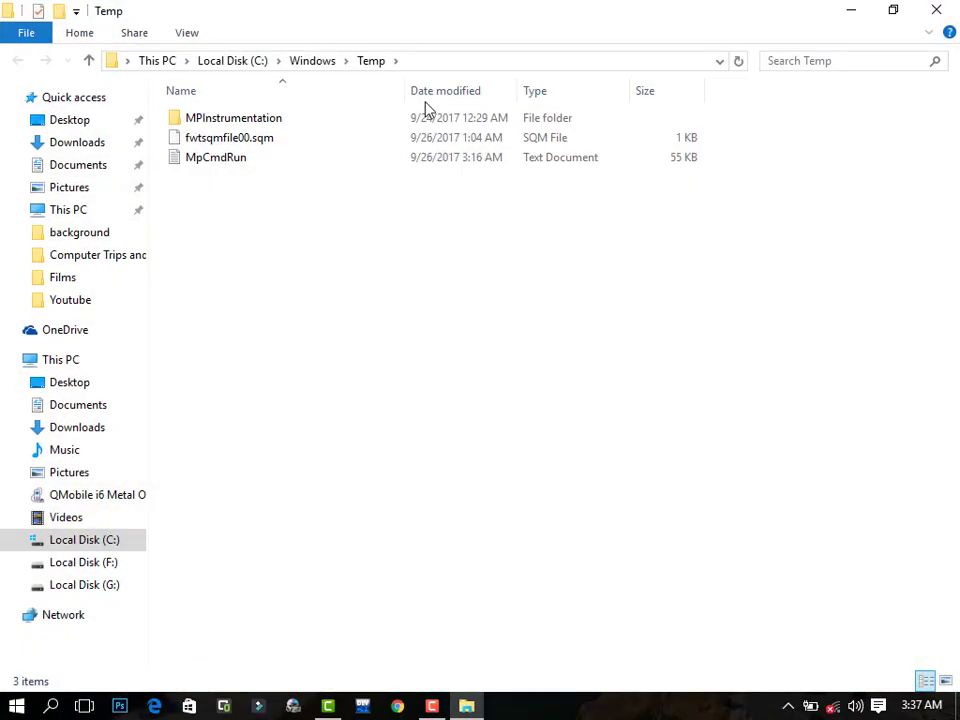
- Delete all items in the Windows Temp folder, granting administrator permission for fwtsqmfile00.sqm, and close the window
{"action": "key", "text": "ctrl+a"}
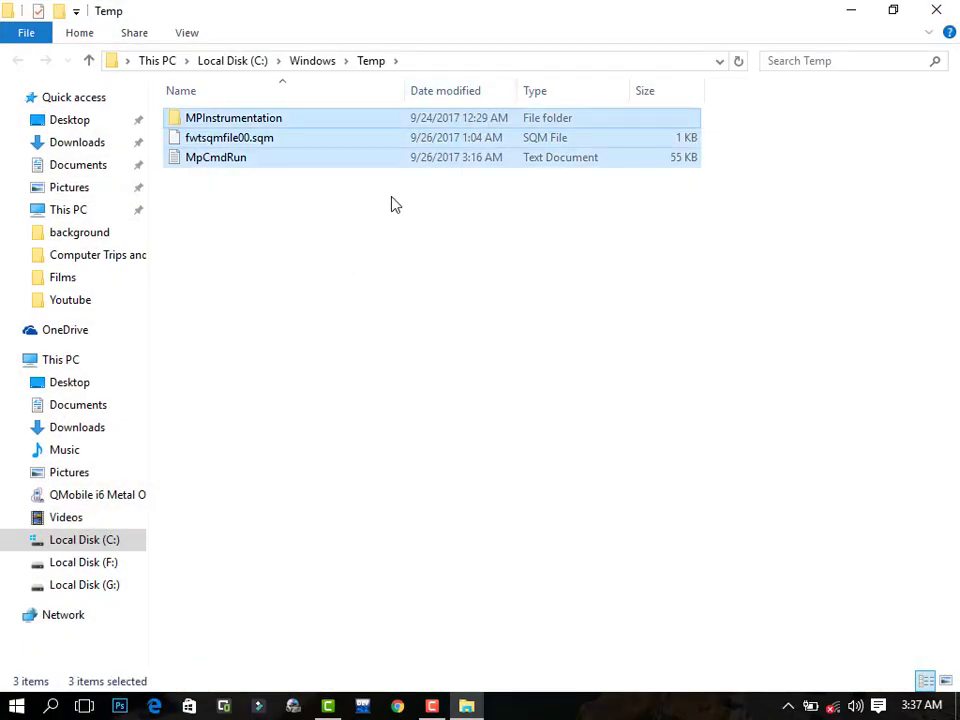
{"action": "key", "text": "Delete"}
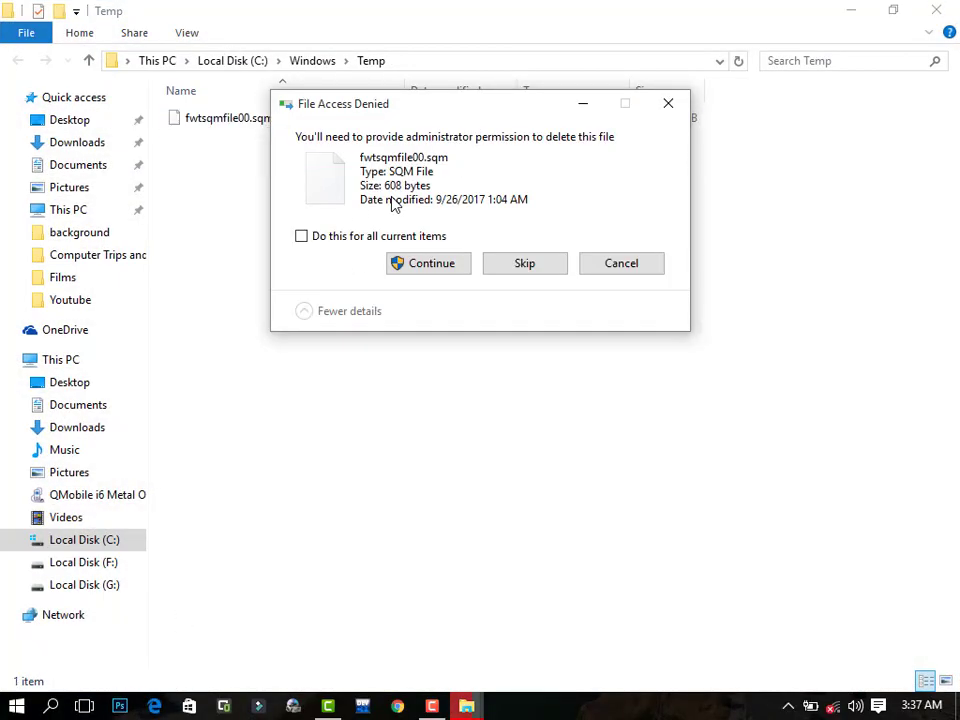
{"action": "left_click", "coordinate": [405, 268]}
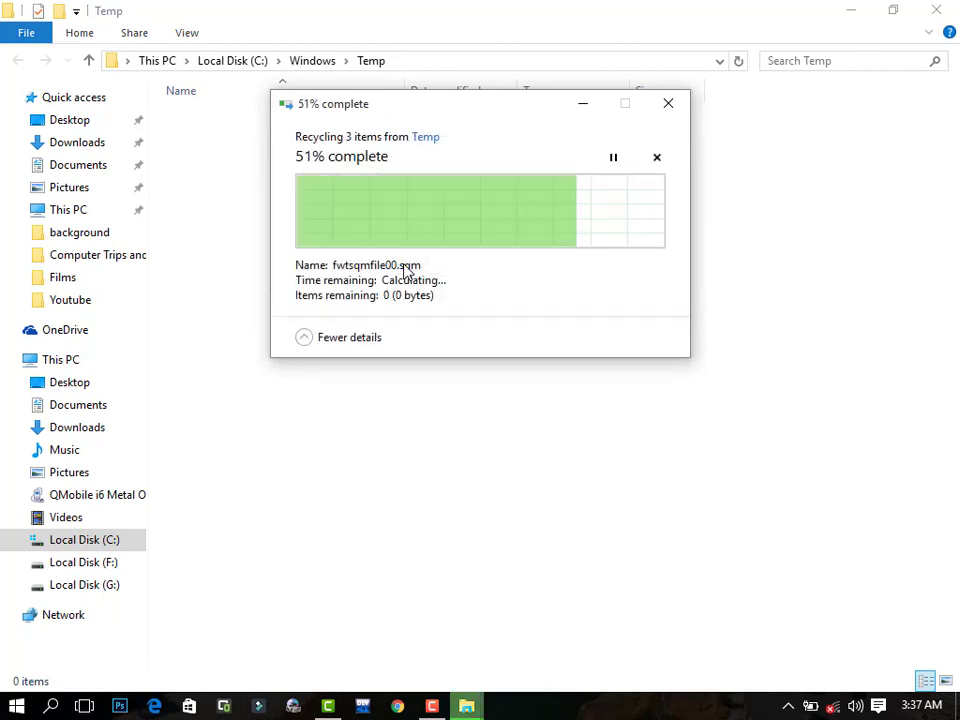
{"action": "left_click", "coordinate": [930, 8]}
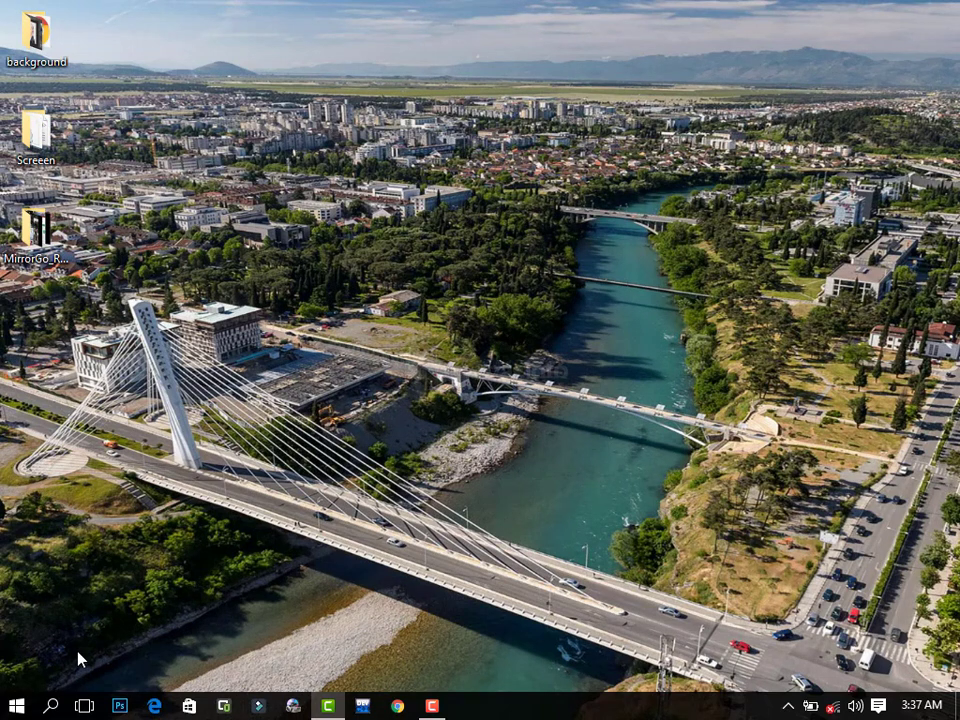
- Open the Run dialog again, run prefetch, and grant permanent access to the Windows Prefetch folder
{"action": "left_click", "coordinate": [50, 705]}
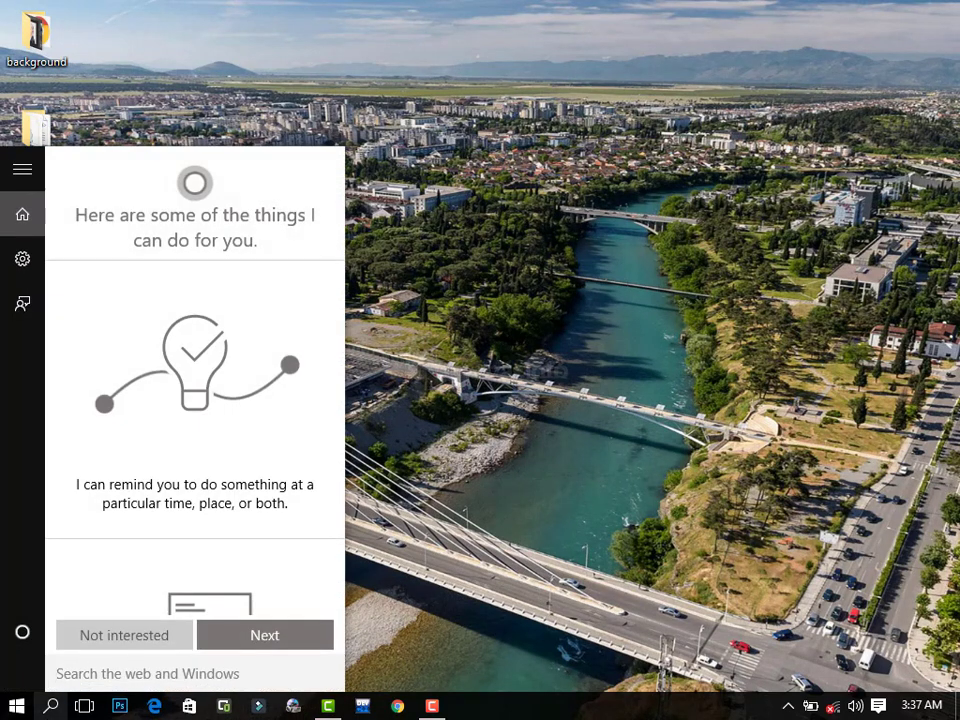
{"action": "type", "text": "r"}
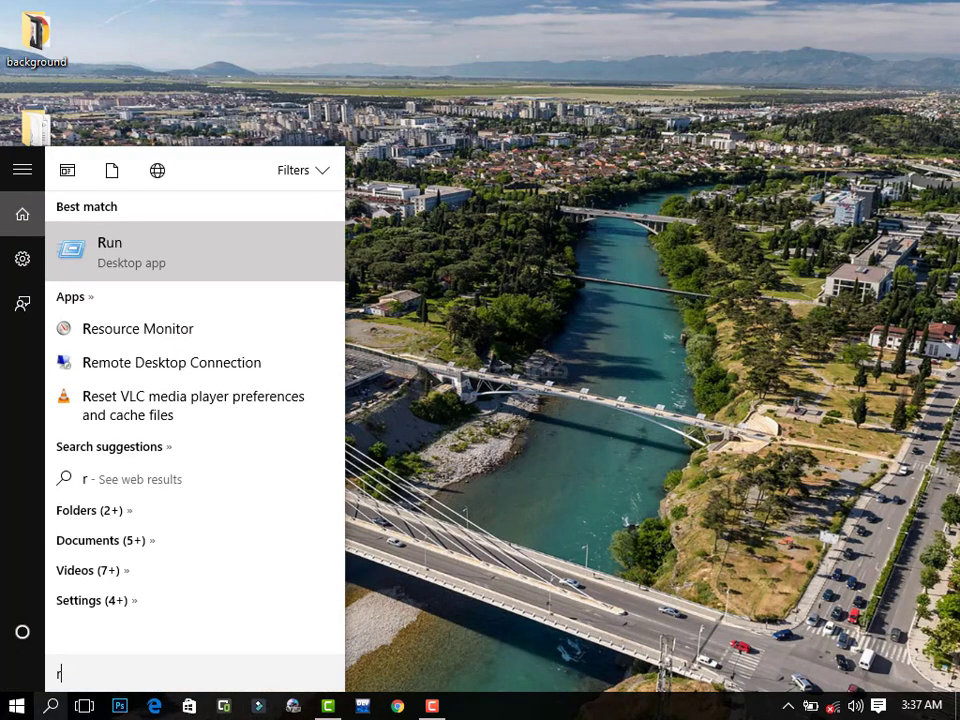
{"action": "left_click", "coordinate": [125, 245]}
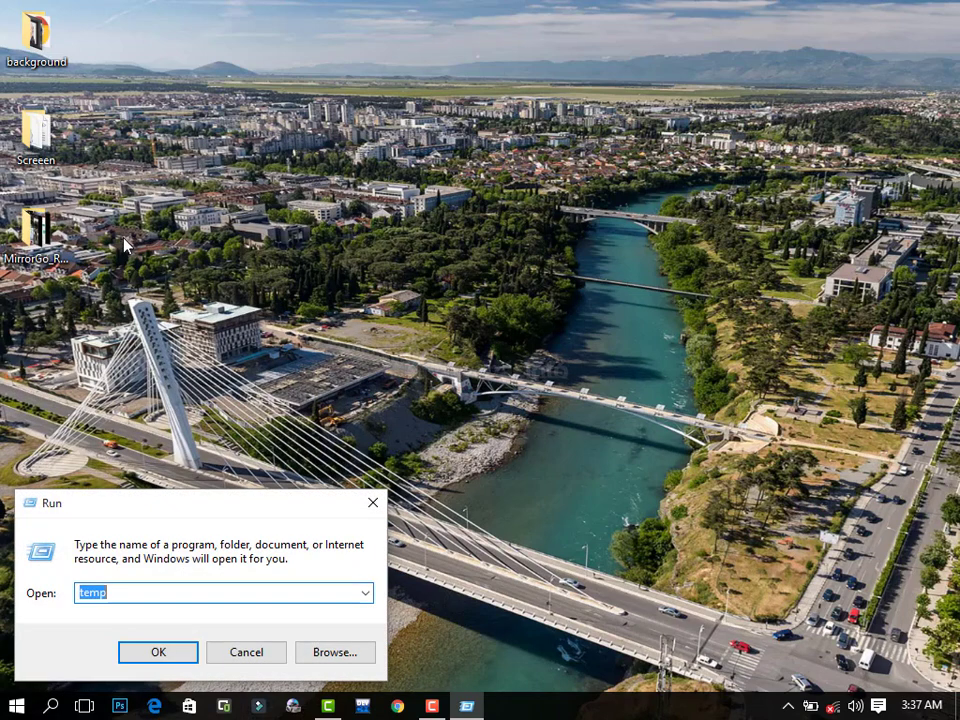
{"action": "key", "text": "BackSpace"}
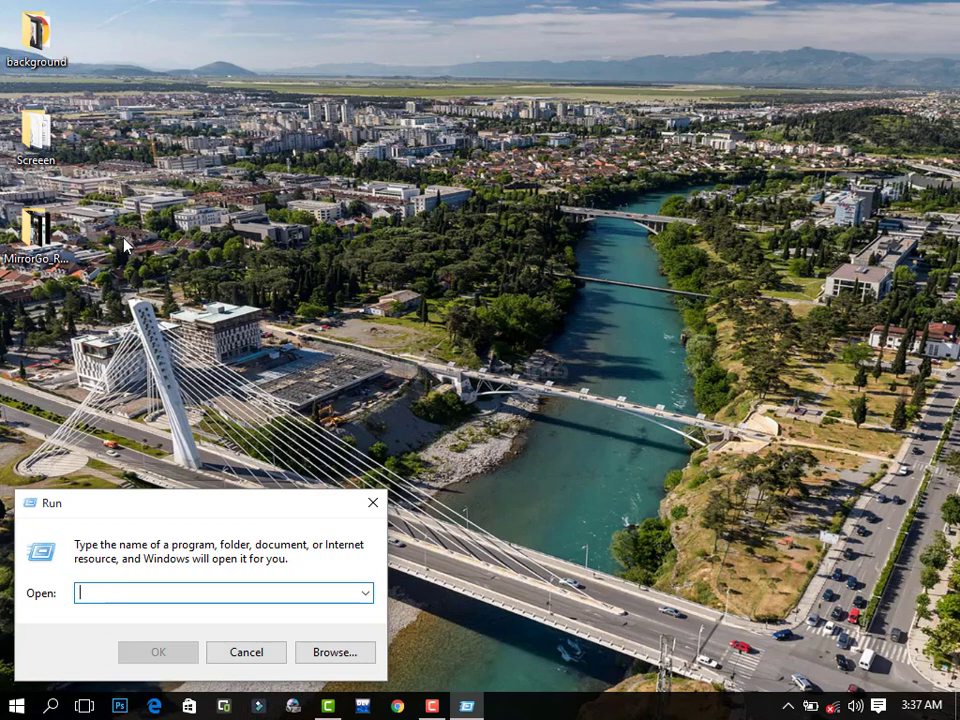
{"action": "type", "text": "pr"}
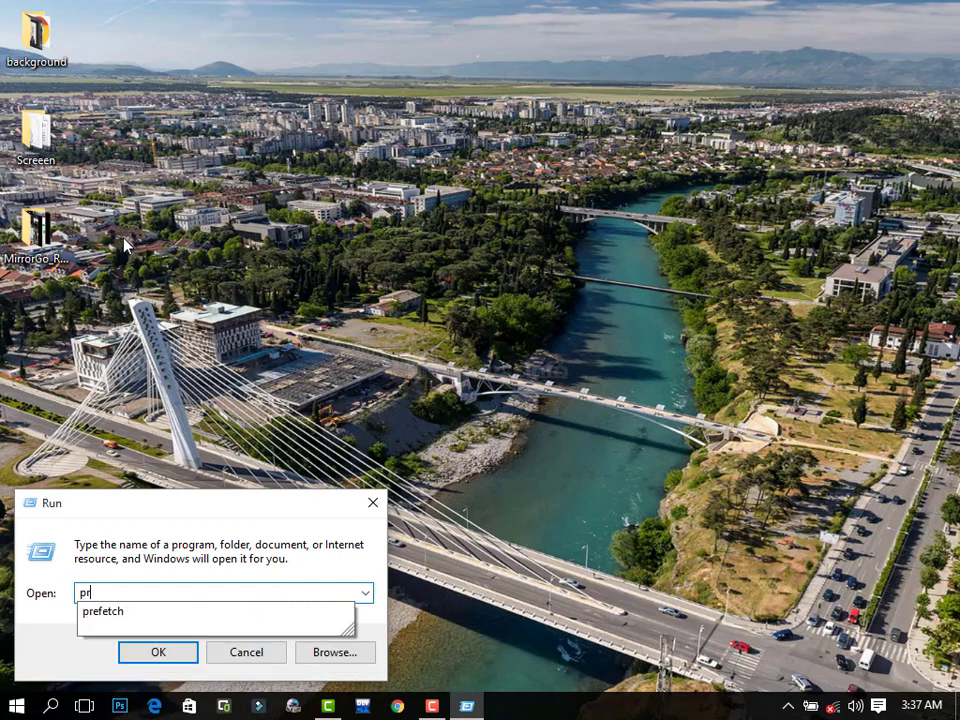
{"action": "type", "text": "efetch"}
{"action": "left_click", "coordinate": [162, 660]}
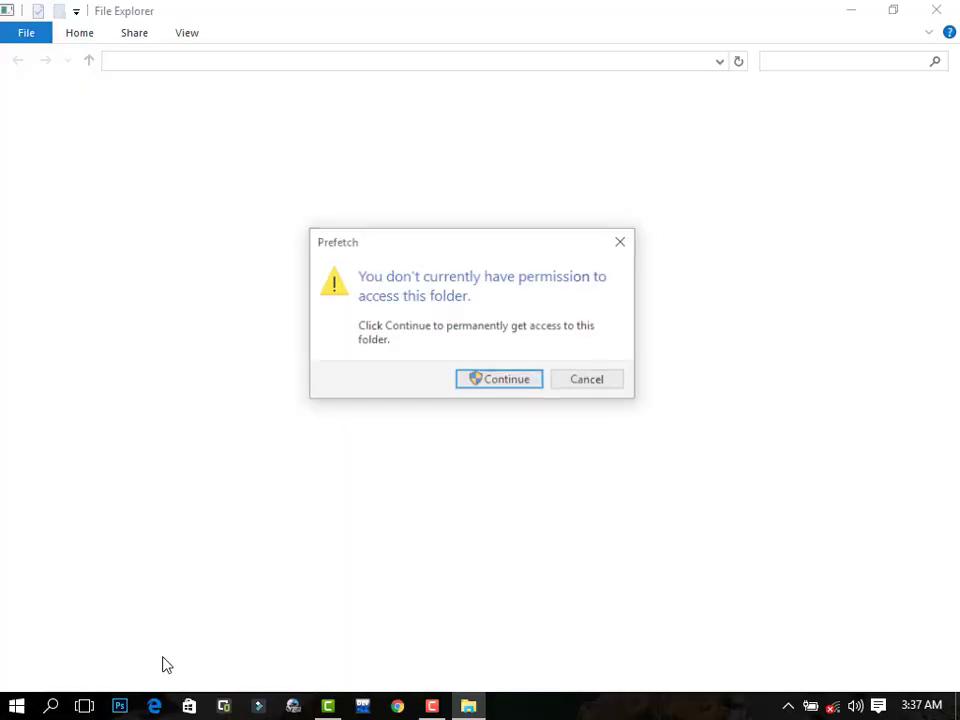
{"action": "left_click", "coordinate": [525, 389]}
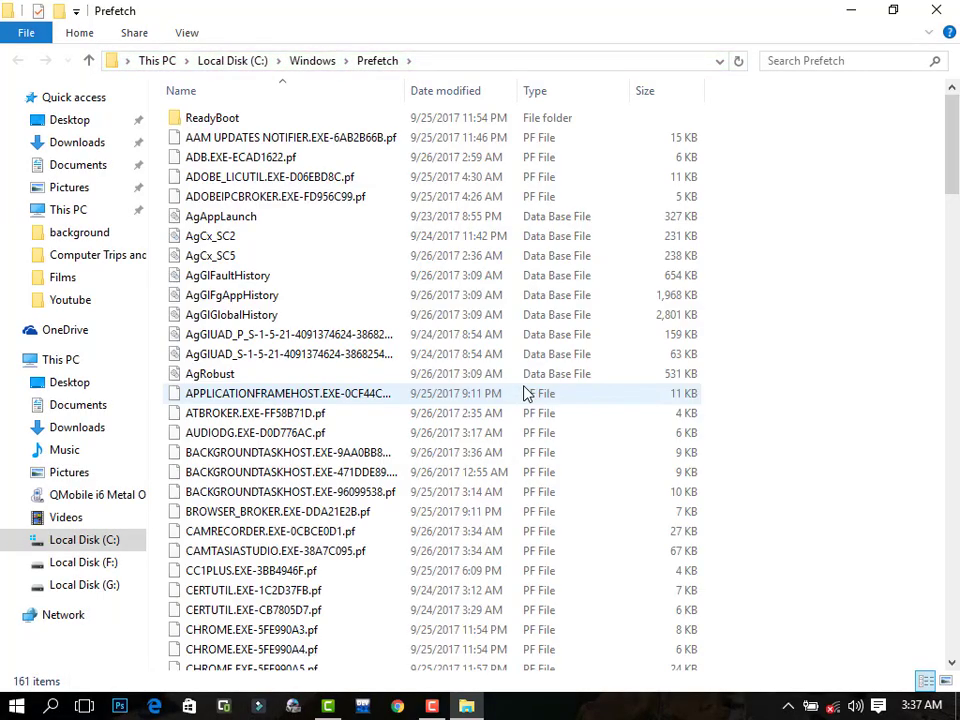
- Delete all items in the Prefetch folder, cancelling at the in-use file PfPre_b9e4ff4d.mkd
{"action": "key", "text": "ctrl+a"}
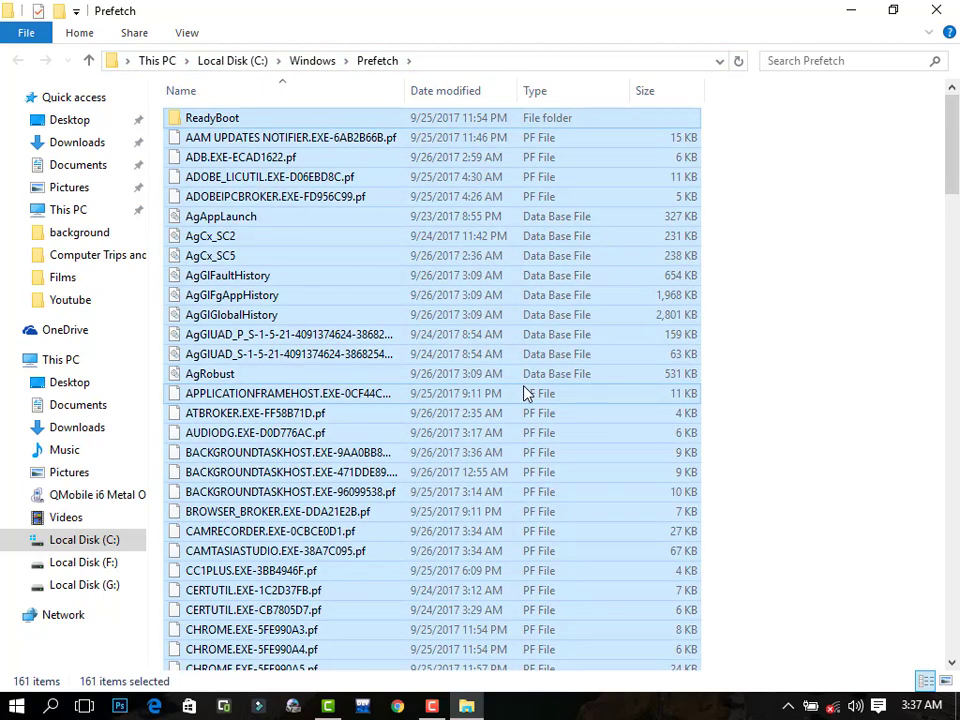
{"action": "key", "text": "Delete"}
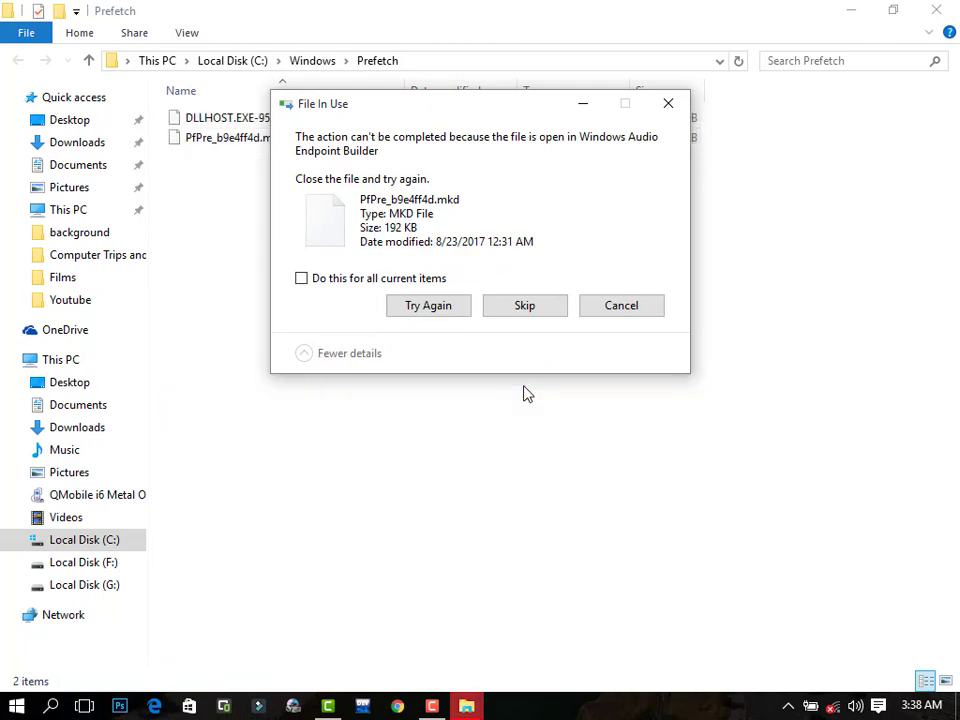
{"action": "left_click", "coordinate": [616, 305]}
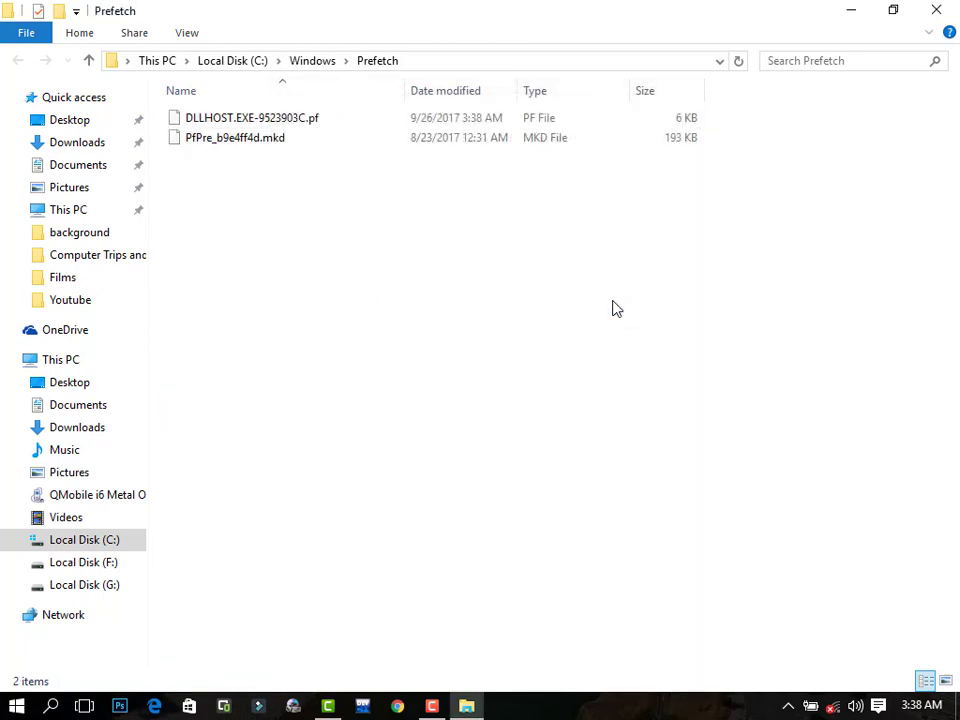
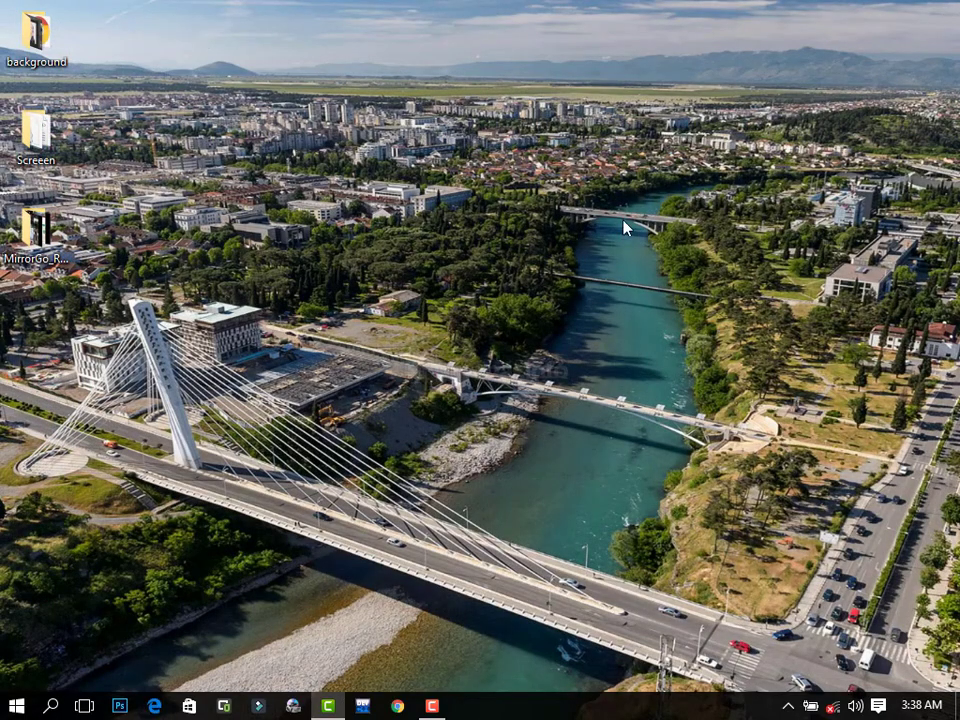
- Try to start Disk Cleanup by running disk cleanup from the Run dialog, and close the dialog
{"action": "left_click", "coordinate": [50, 706]}
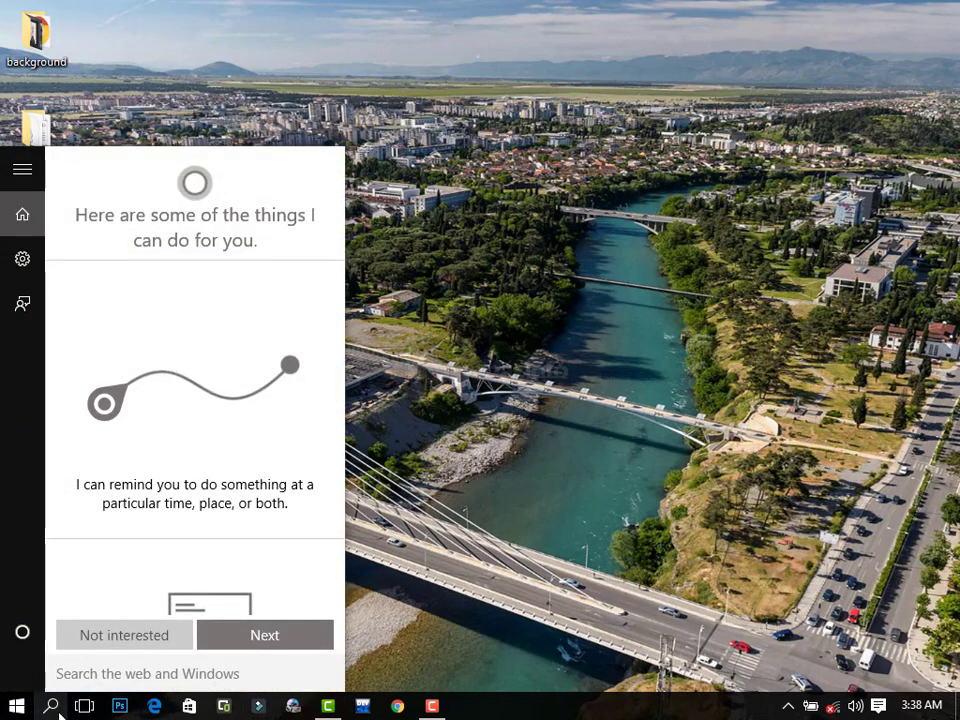
{"action": "type", "text": "e"}
{"action": "key", "text": "BackSpace"}
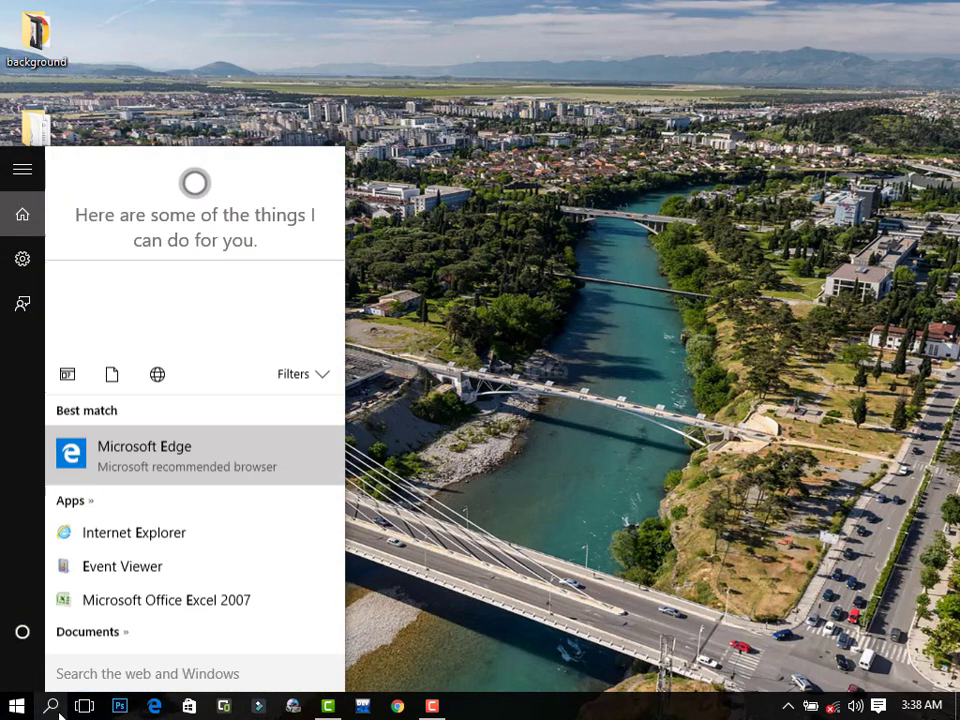
{"action": "type", "text": "r"}
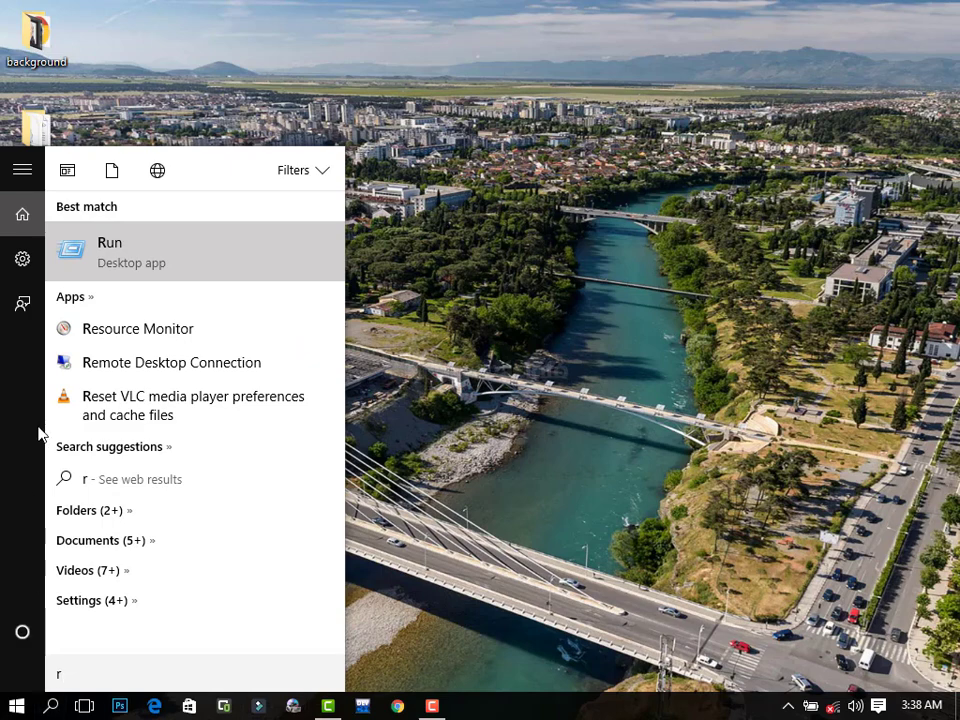
{"action": "left_click", "coordinate": [122, 261]}
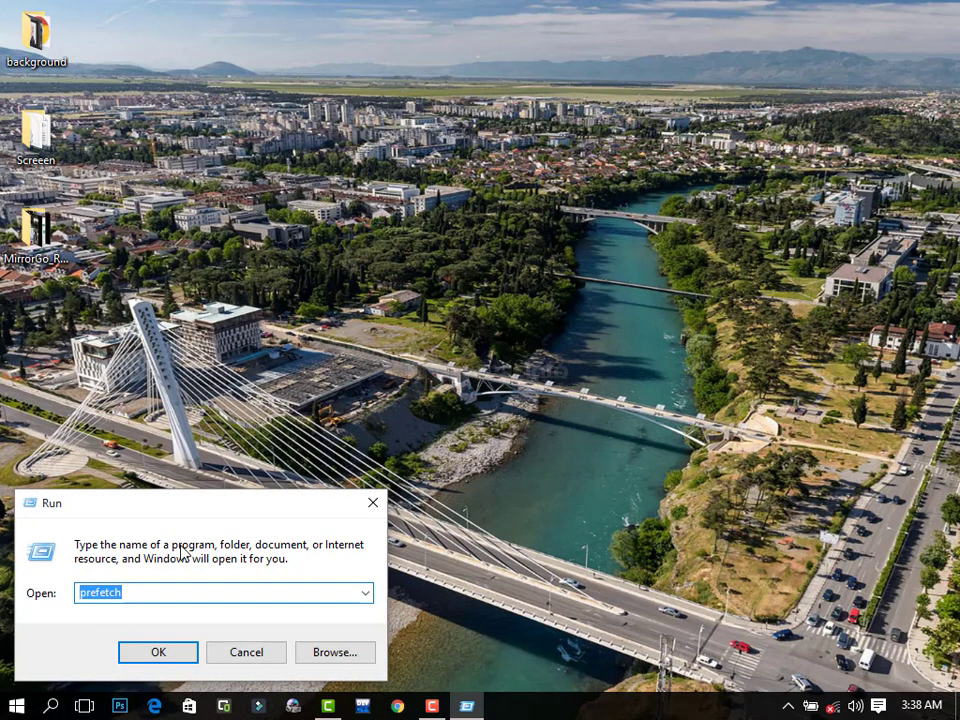
{"action": "key", "text": "BackSpace"}
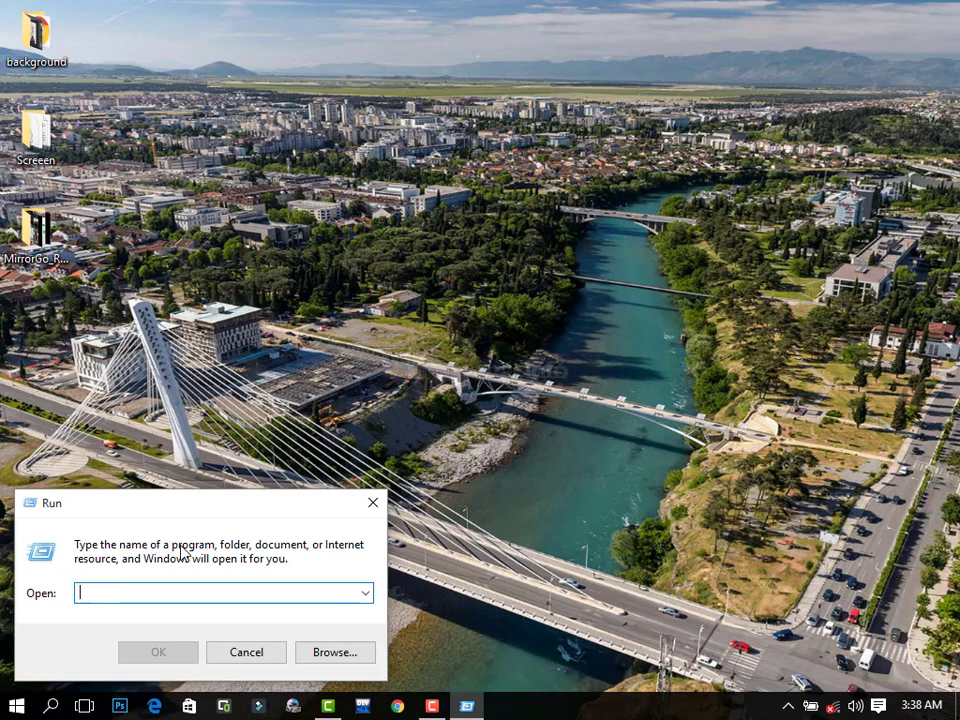
{"action": "type", "text": "disk"}
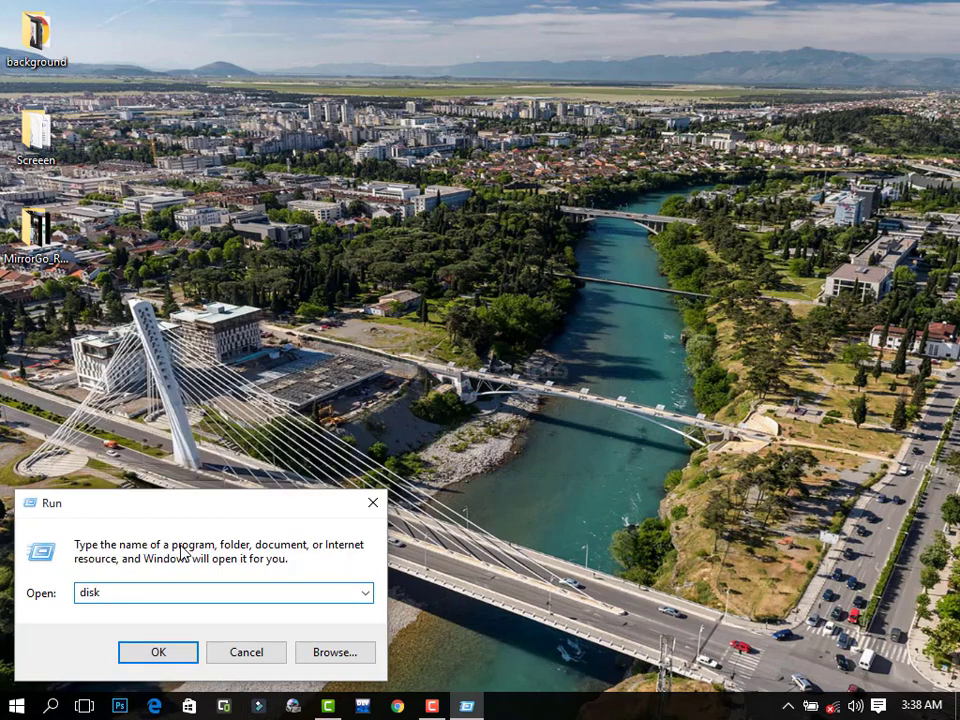
{"action": "type", "text": "anup"}
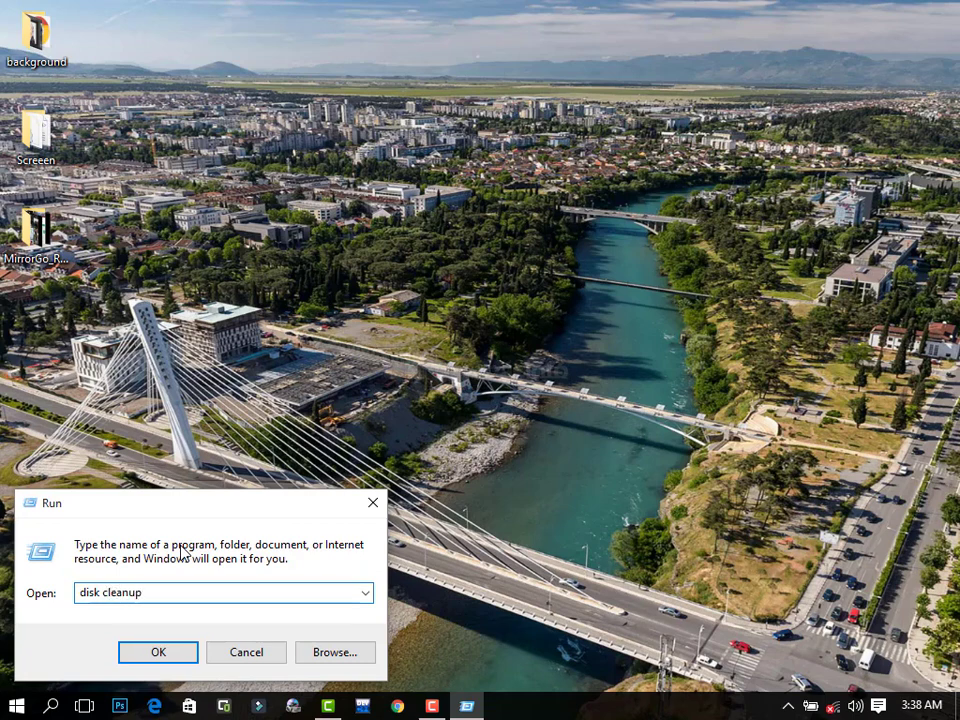
{"action": "left_click", "coordinate": [155, 655]}
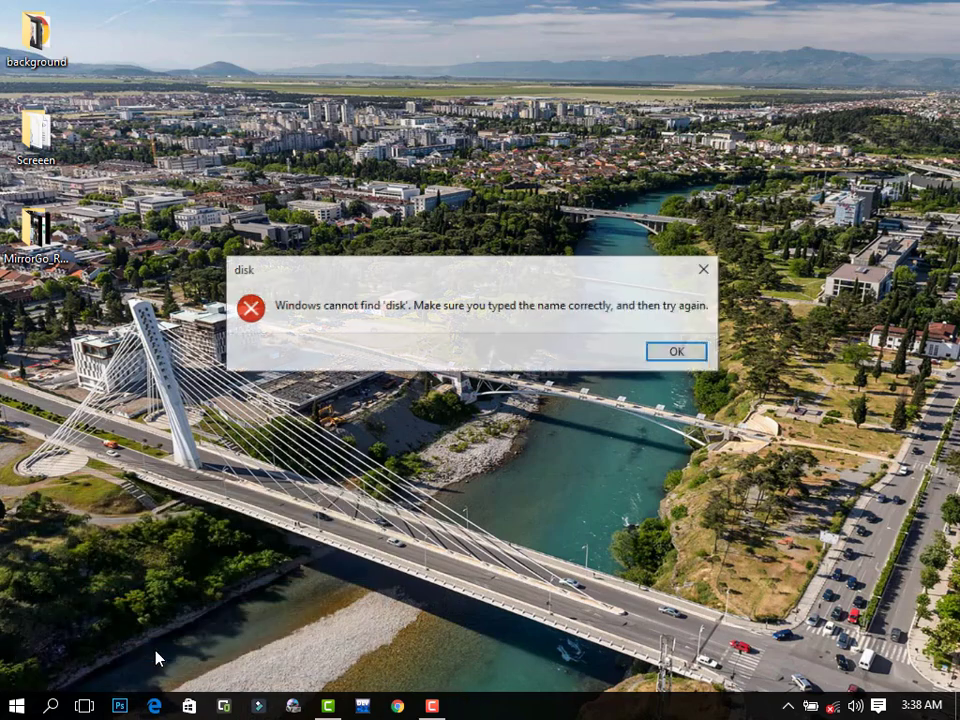
{"action": "left_click", "coordinate": [682, 360]}
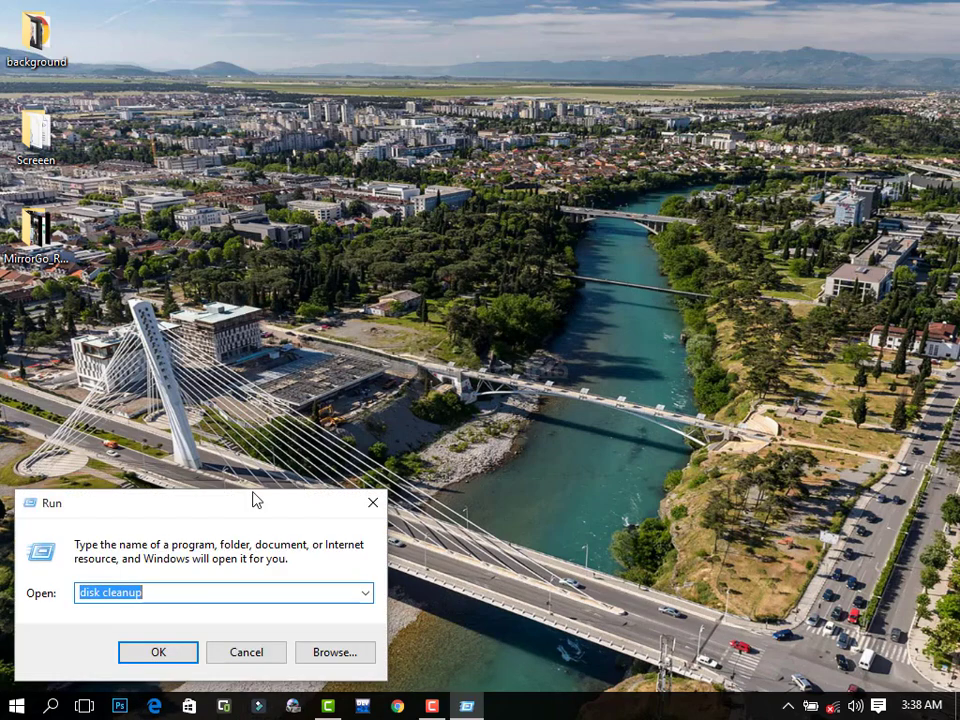
{"action": "left_click", "coordinate": [373, 503]}
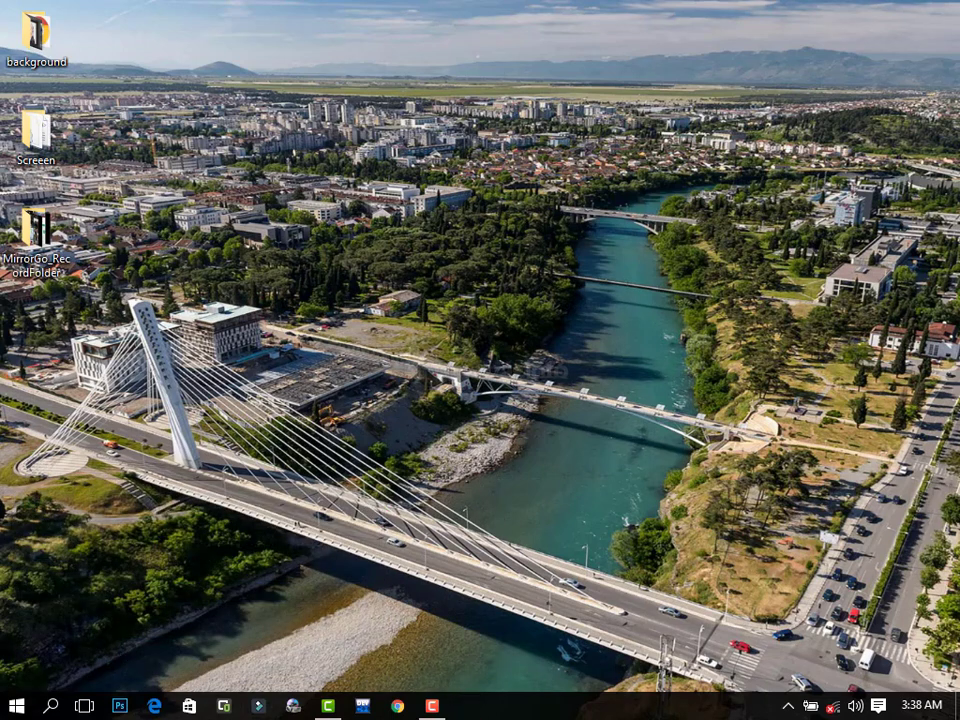
- Find Disk Cleanup through Windows search, start it and scan drive (C:)
{"action": "left_click", "coordinate": [16, 706]}
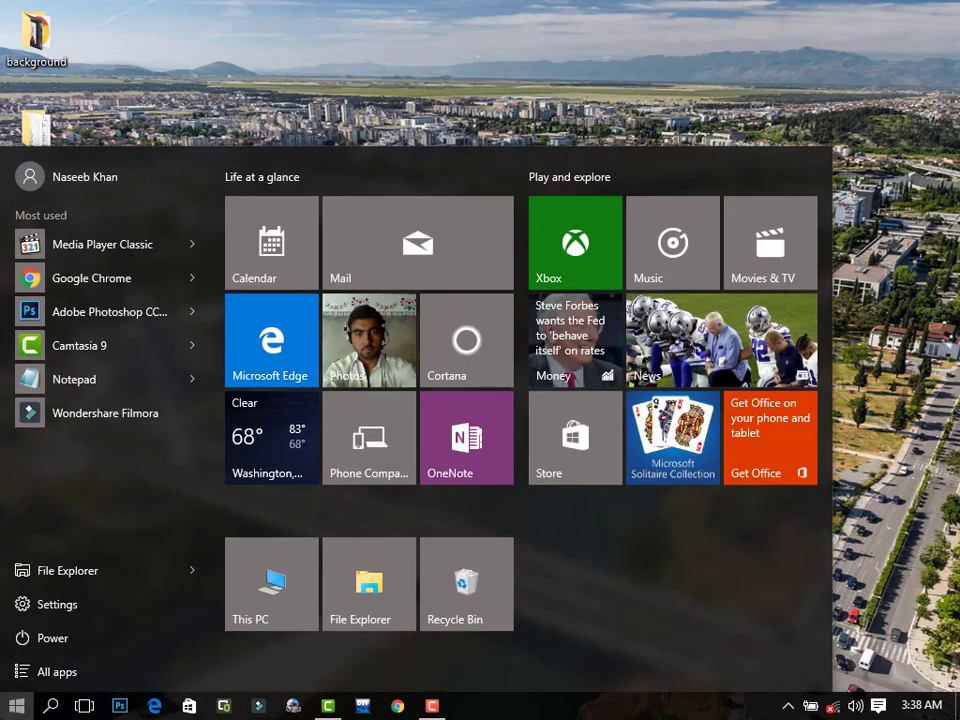
{"action": "left_click", "coordinate": [51, 706]}
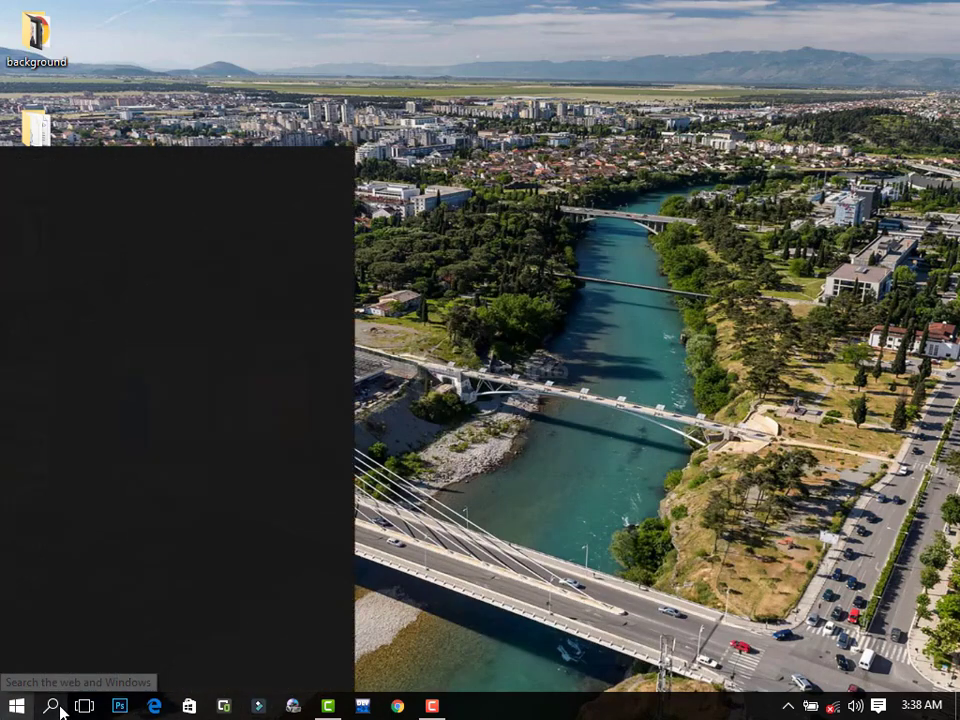
{"action": "type", "text": "di"}
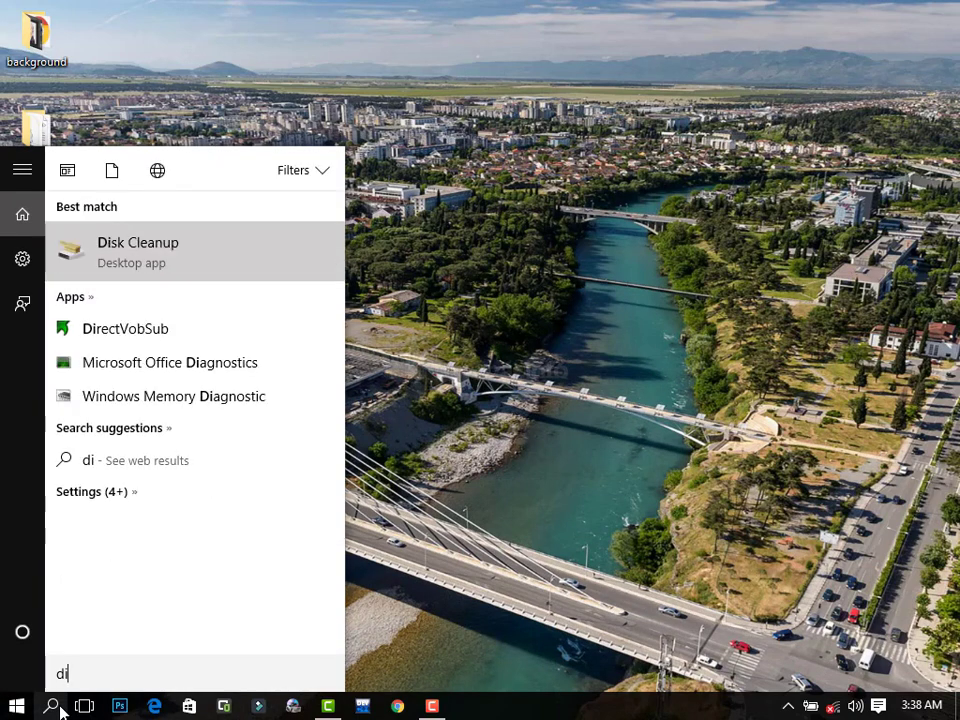
{"action": "left_click", "coordinate": [131, 255]}
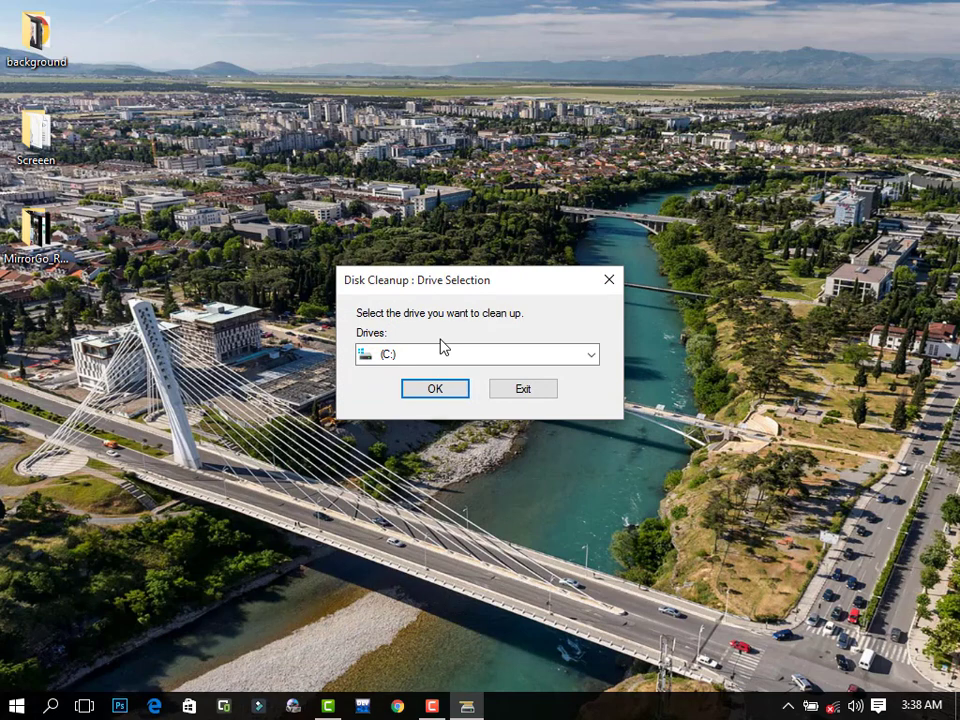
{"action": "left_click", "coordinate": [593, 356]}
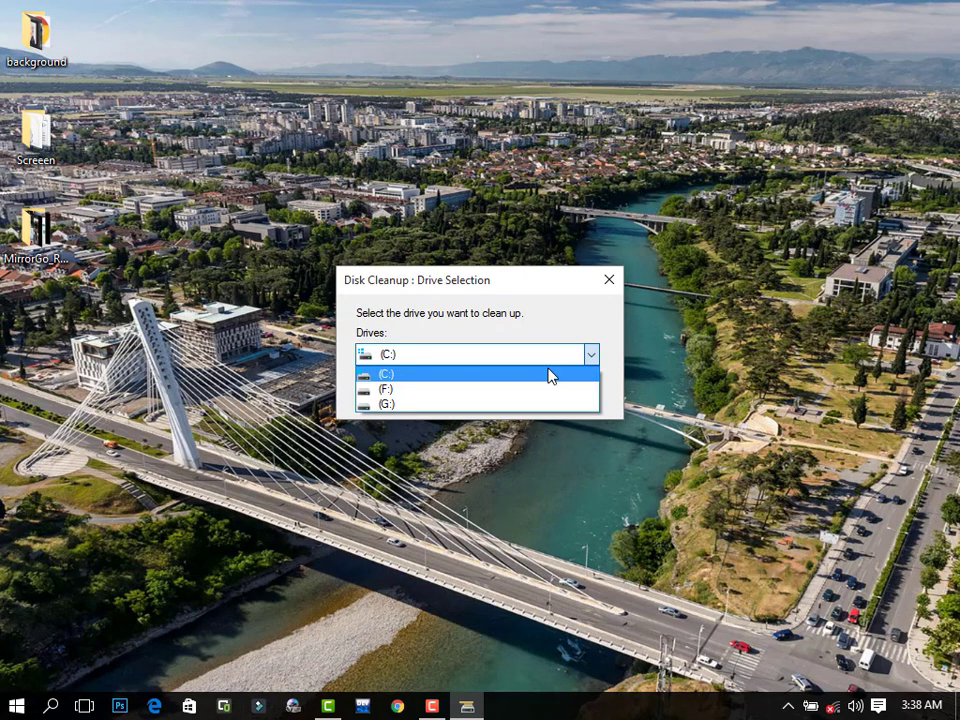
{"action": "left_click", "coordinate": [556, 355]}
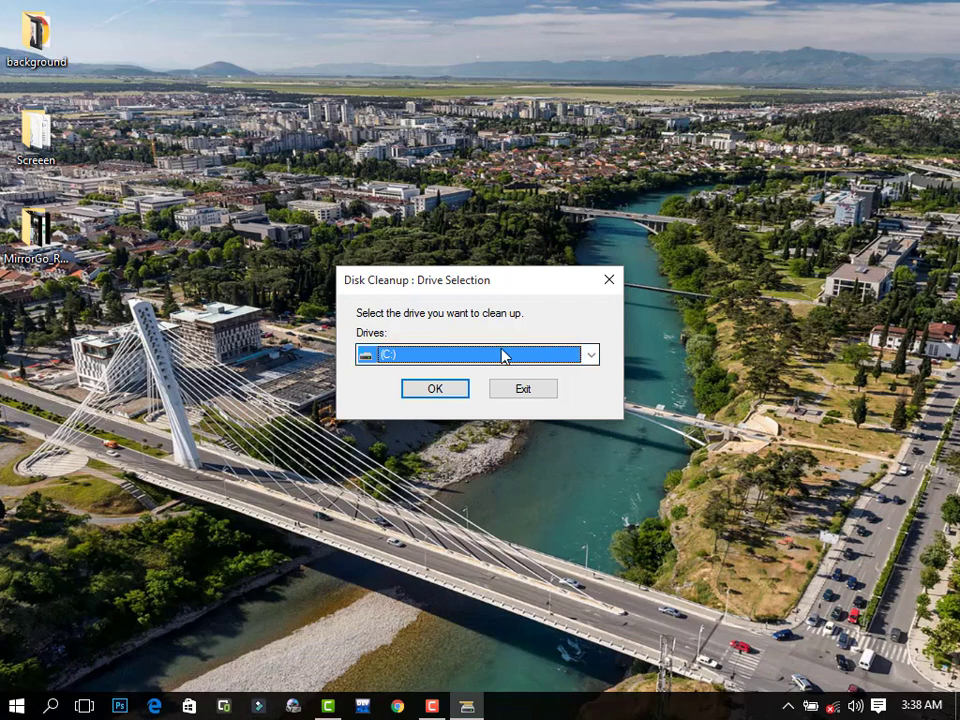
{"action": "left_click", "coordinate": [446, 389]}
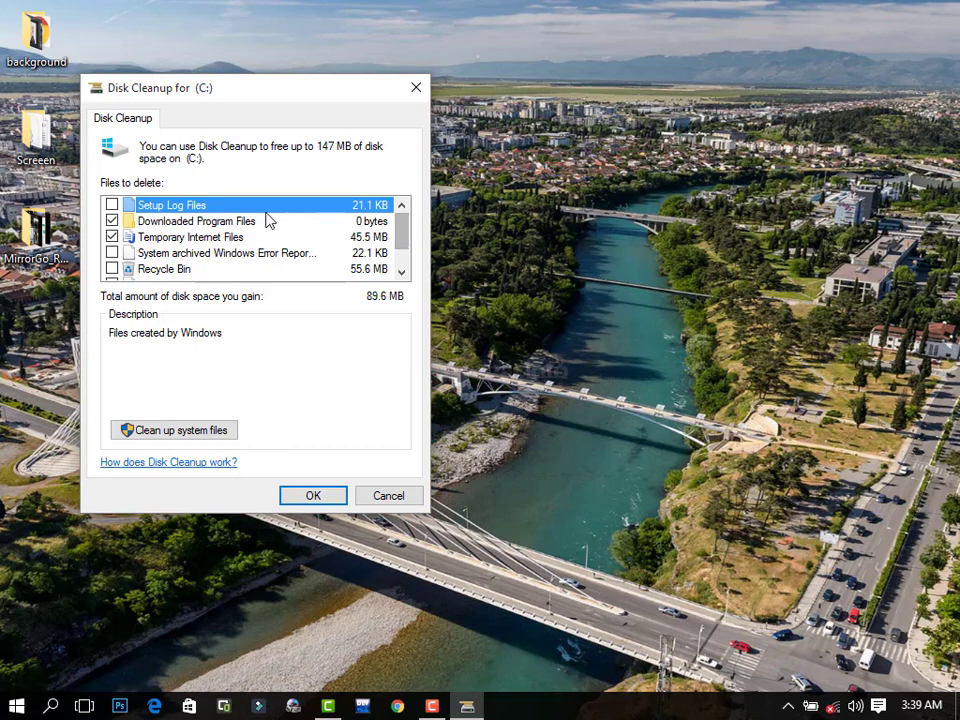
- Look through the categories of files to delete, switch to cleaning up system files and scan drive (C:) again
{"action": "left_click", "coordinate": [112, 270]}
{"action": "left_click", "coordinate": [112, 270]}
{"action": "left_click_drag", "start_coordinate": [406, 234], "coordinate": [399, 267]}
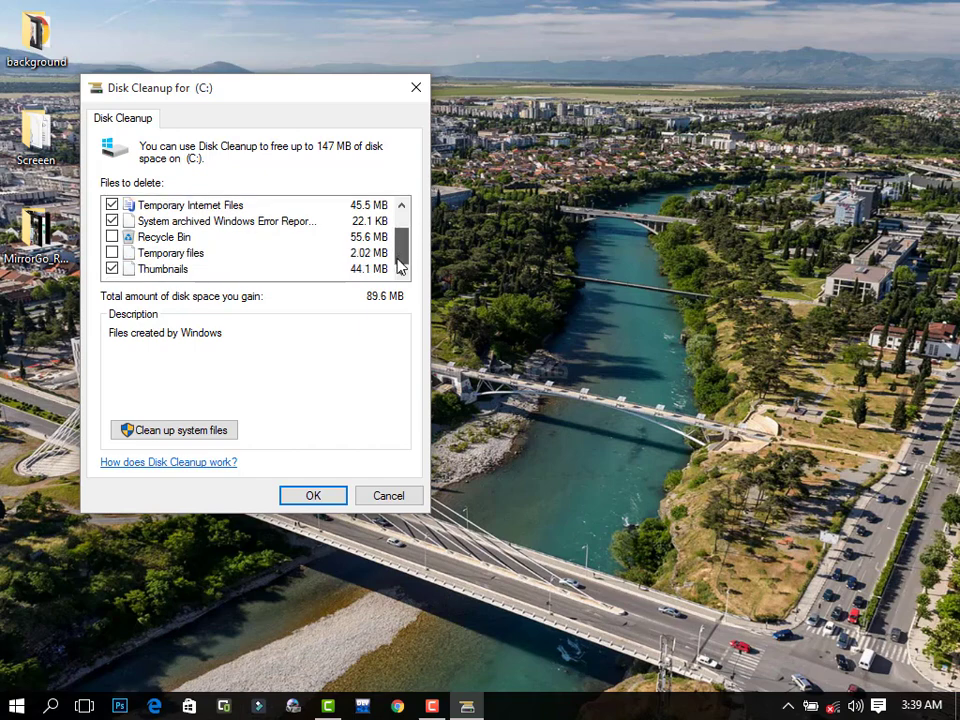
{"action": "left_click", "coordinate": [113, 254]}
{"action": "left_click", "coordinate": [217, 437]}
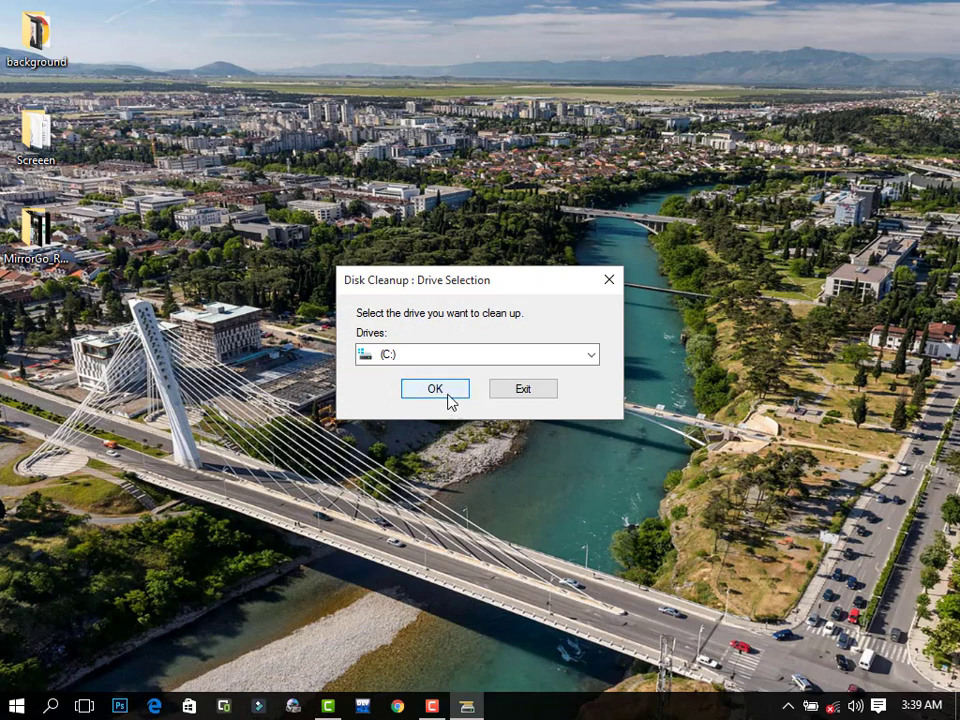
{"action": "left_click", "coordinate": [447, 395]}
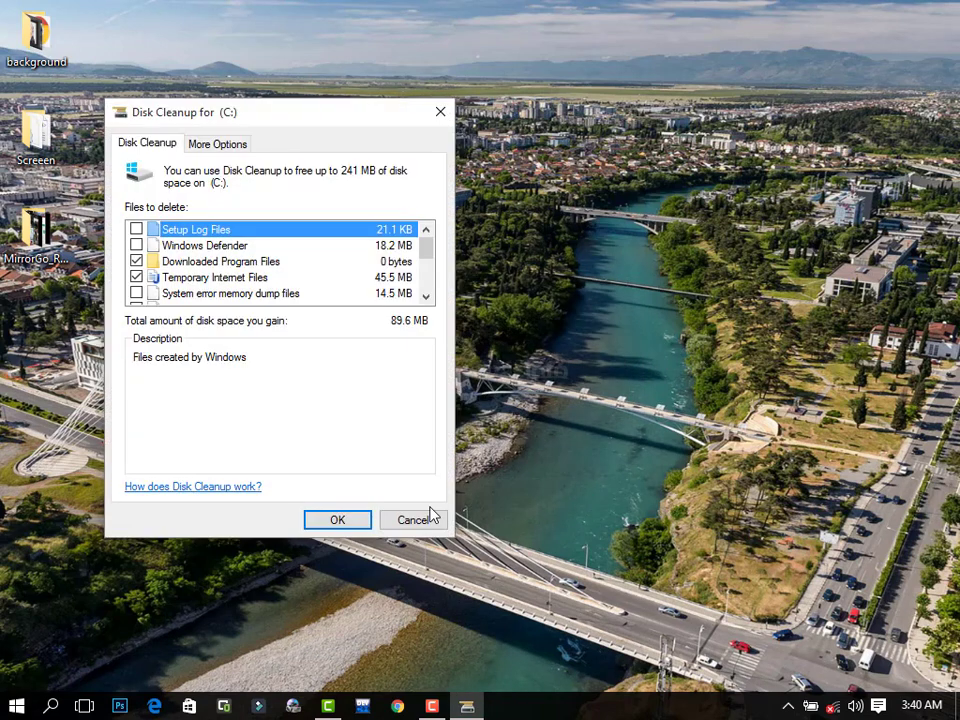
- Run the cleanup of drive (C:) with the preselected file categories and confirm permanent deletion
{"action": "left_click", "coordinate": [360, 521]}
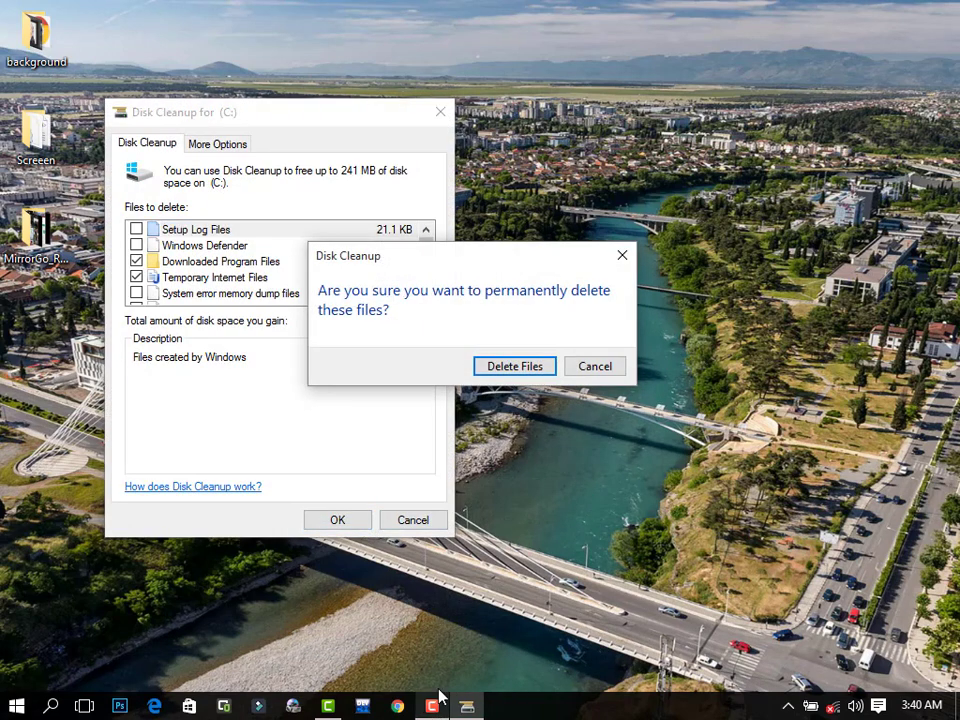
{"action": "left_click", "coordinate": [512, 367]}
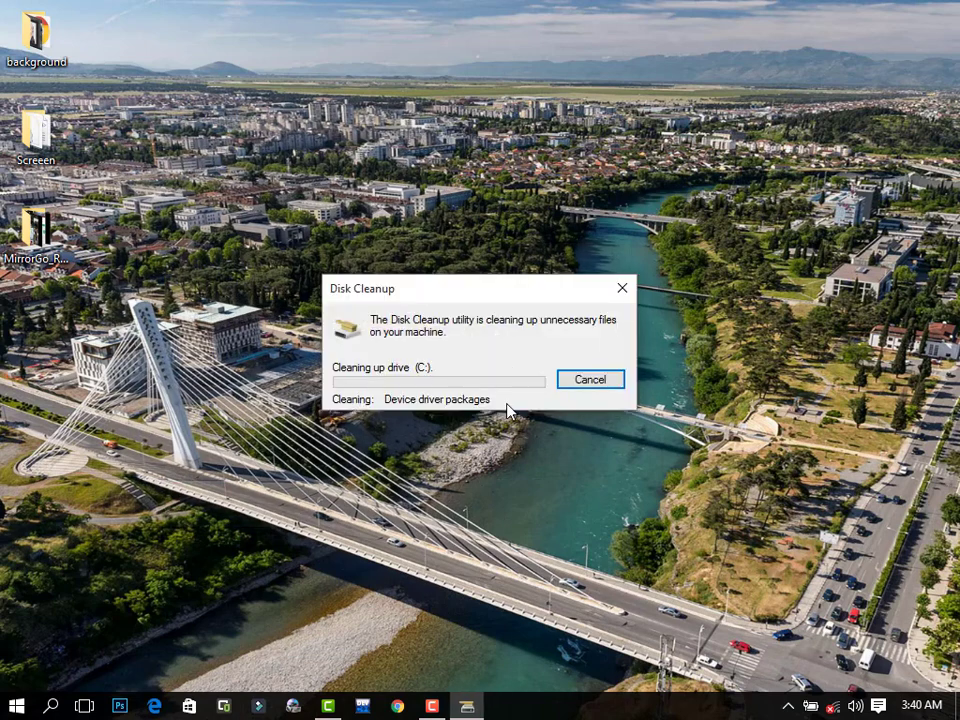
{"action": "mouse_move", "coordinate": [432, 706]}
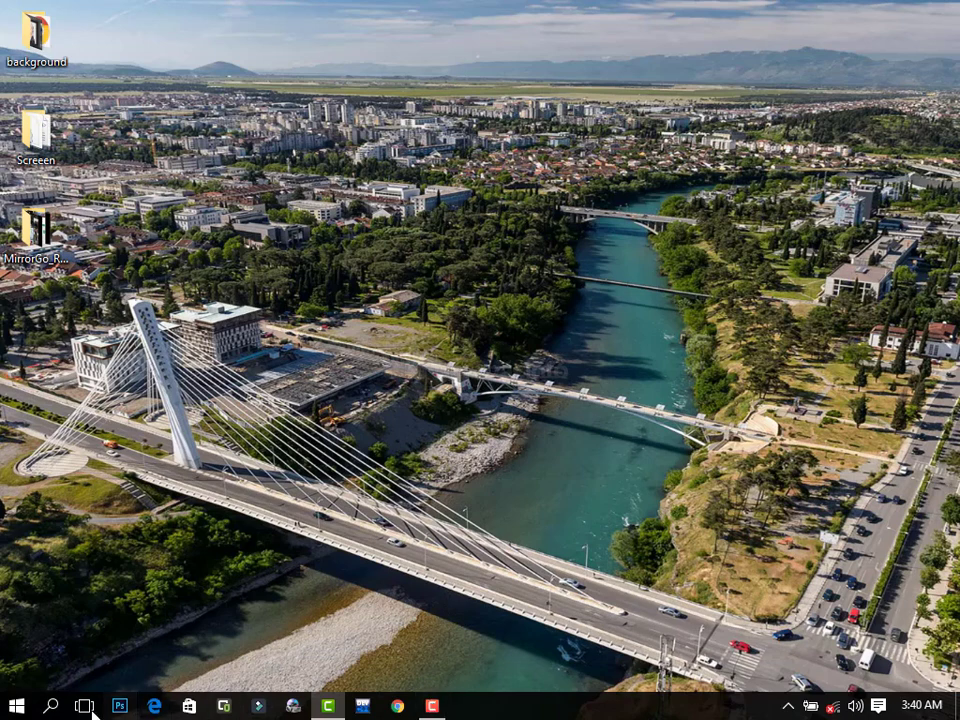
- Find the Run dialog through Windows search and run msconfig to open System Configuration
{"action": "left_click", "coordinate": [51, 706]}
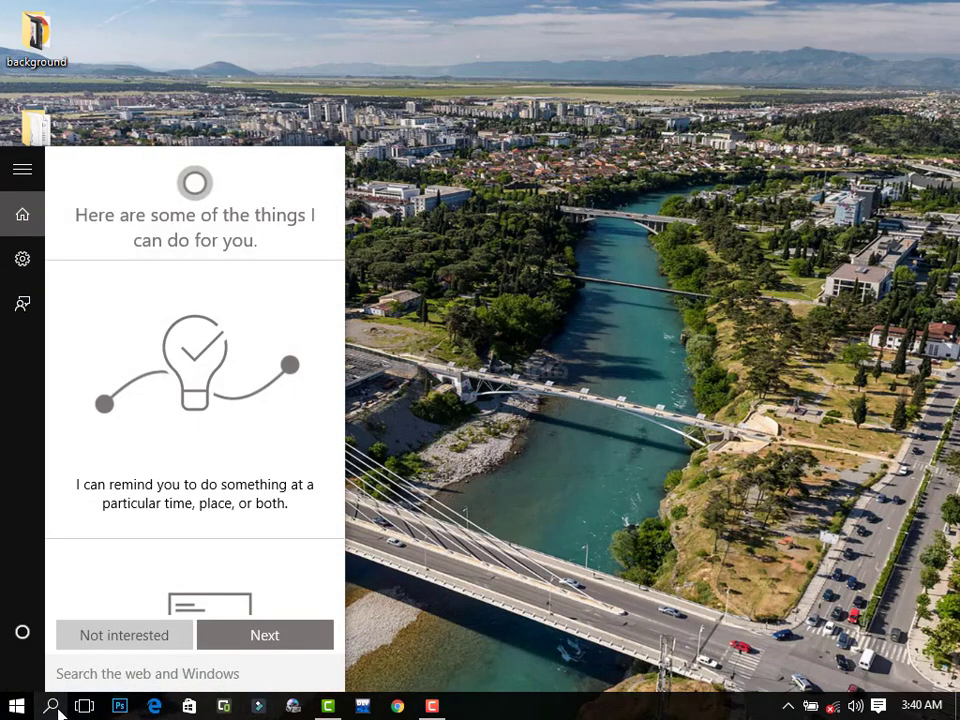
{"action": "type", "text": "r"}
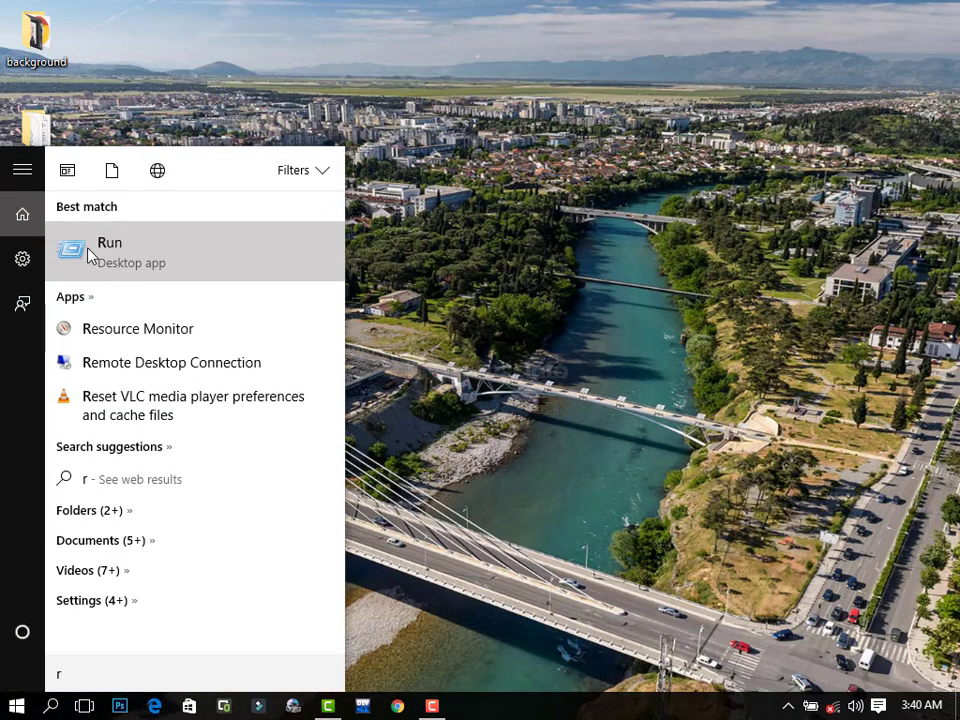
{"action": "left_click", "coordinate": [75, 246]}
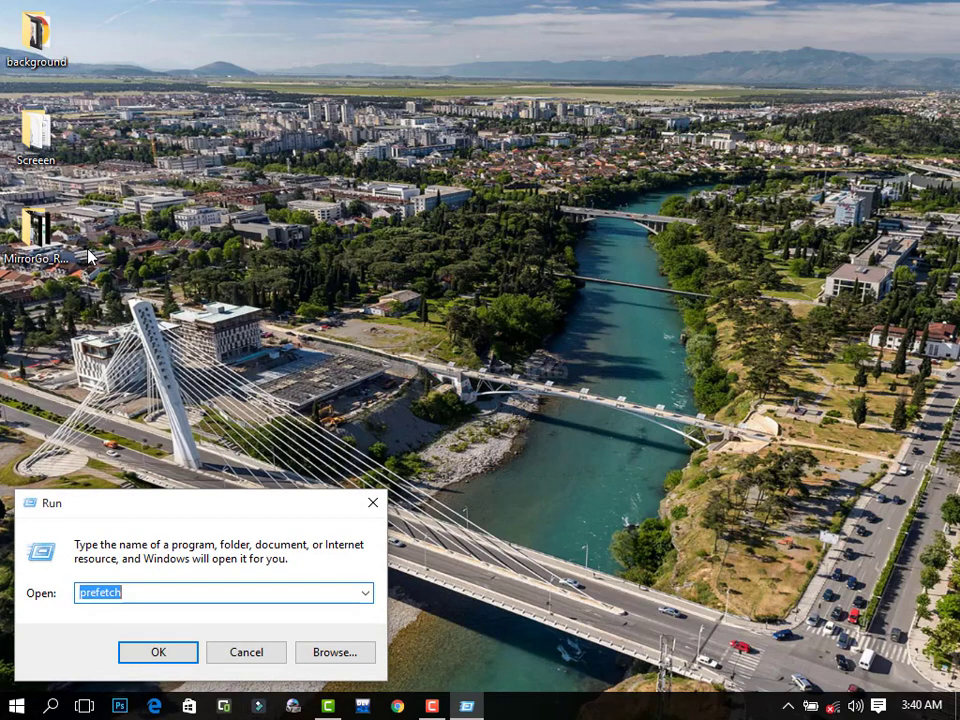
{"action": "key", "text": "BackSpace"}
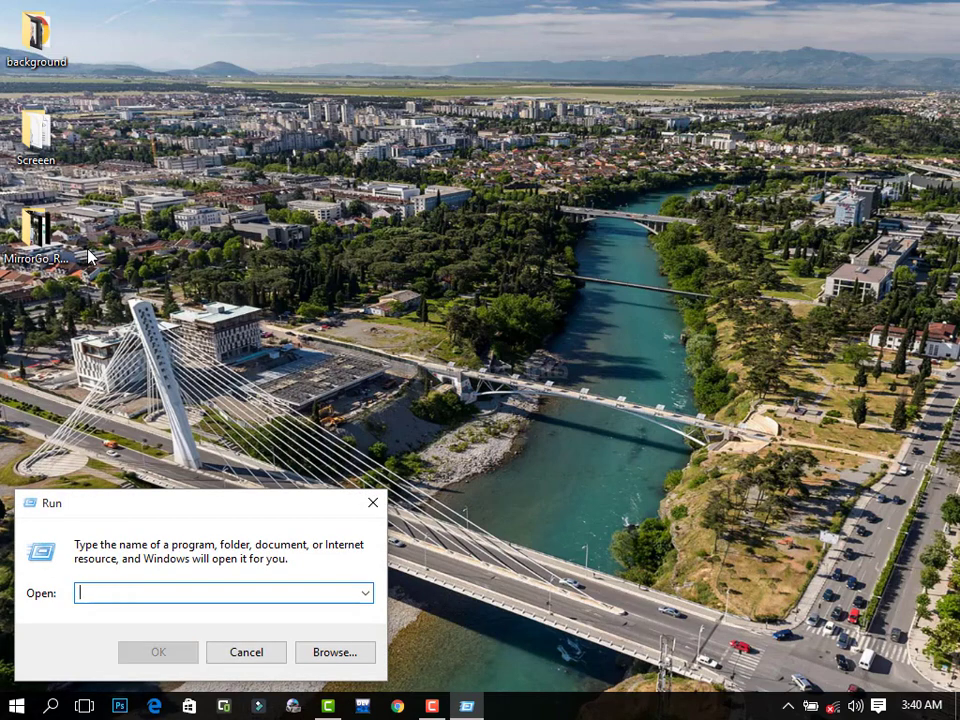
{"action": "type", "text": "m"}
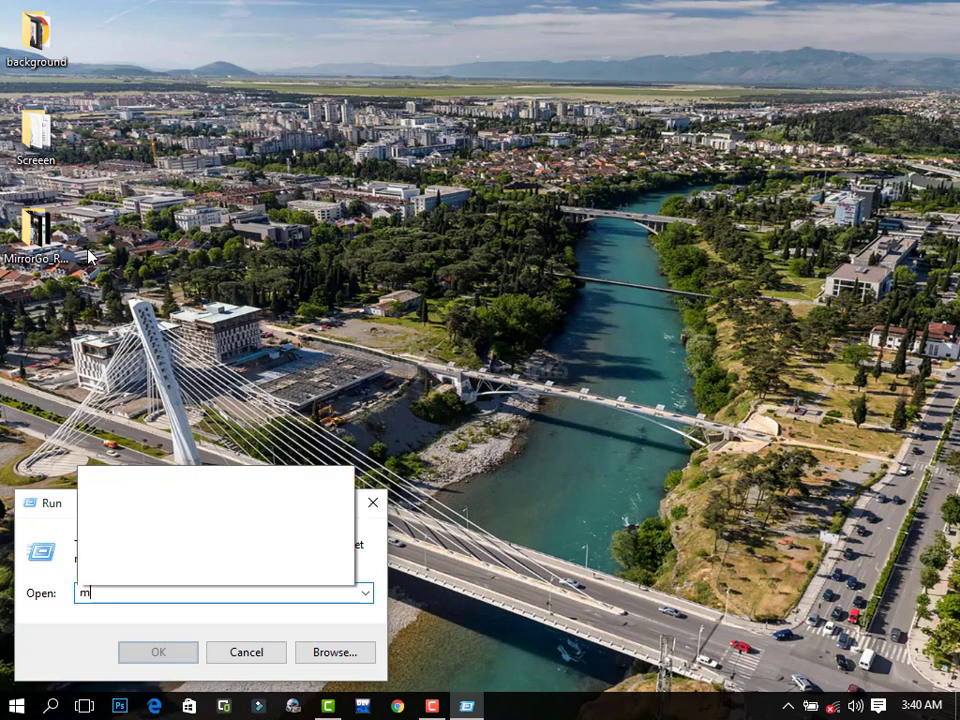
{"action": "type", "text": "sc"}
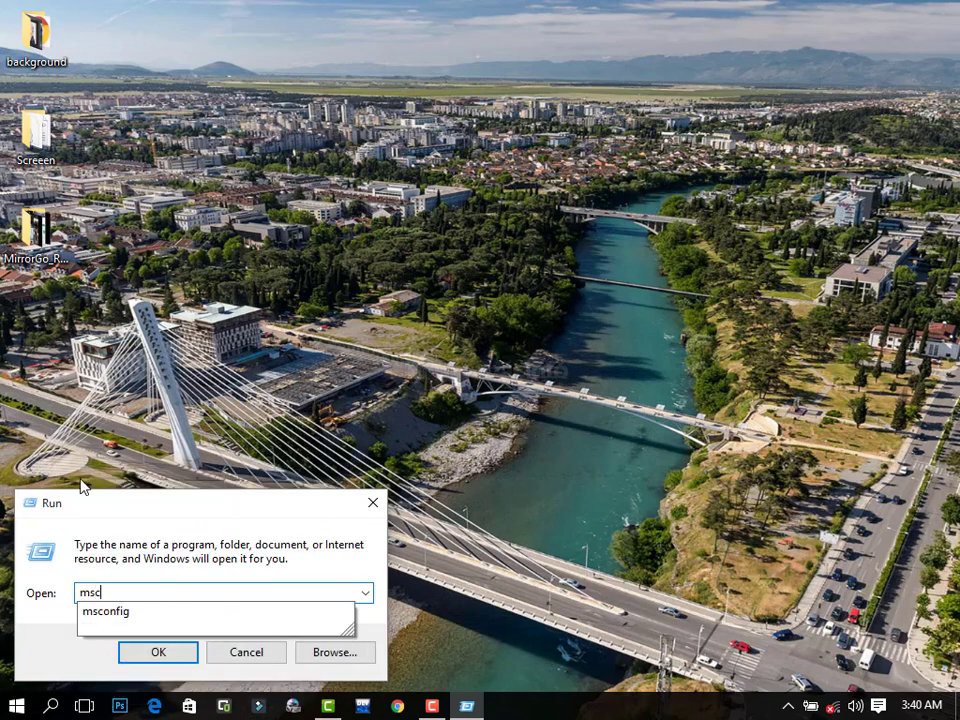
{"action": "left_click", "coordinate": [122, 621]}
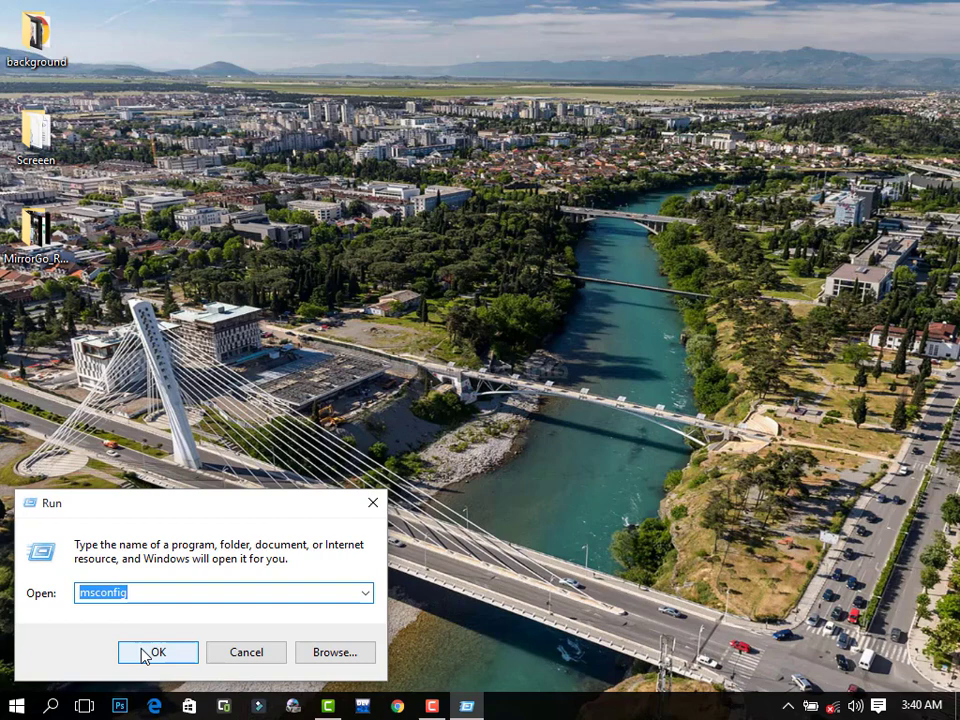
{"action": "left_click", "coordinate": [152, 652]}
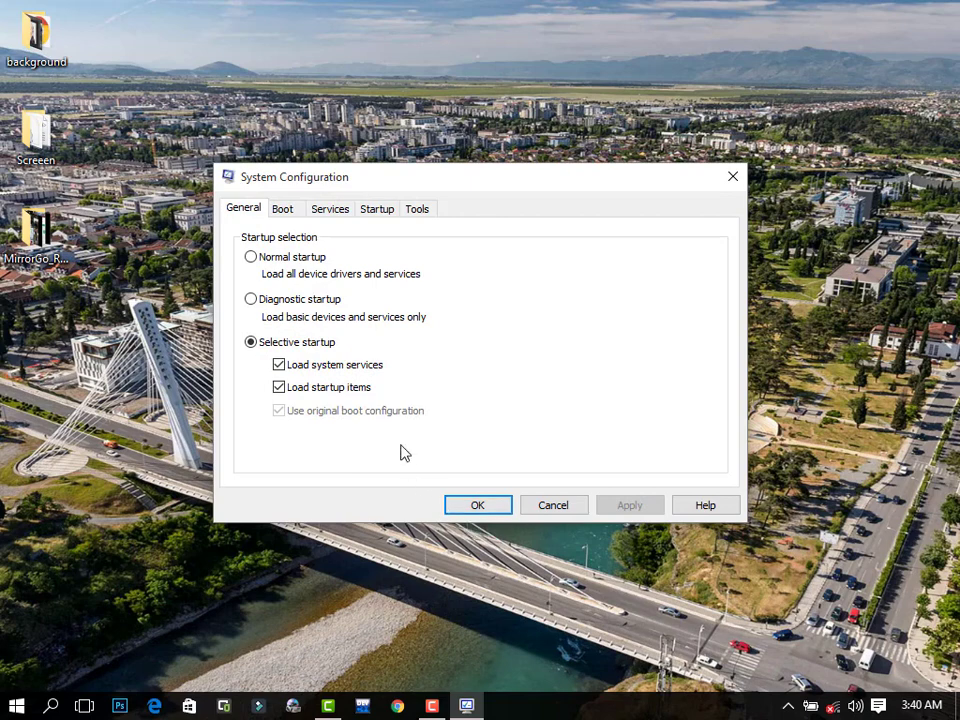
- Look through the startup, boot and general settings in System Configuration, ending on the startup section
{"action": "left_click", "coordinate": [377, 210]}
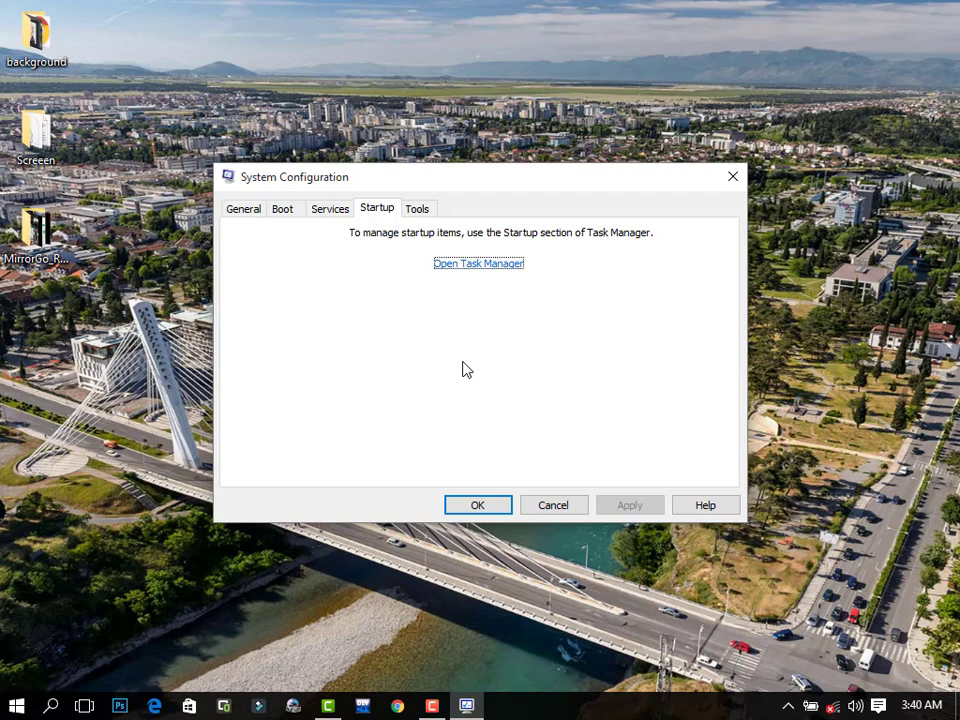
{"action": "left_click", "coordinate": [281, 213]}
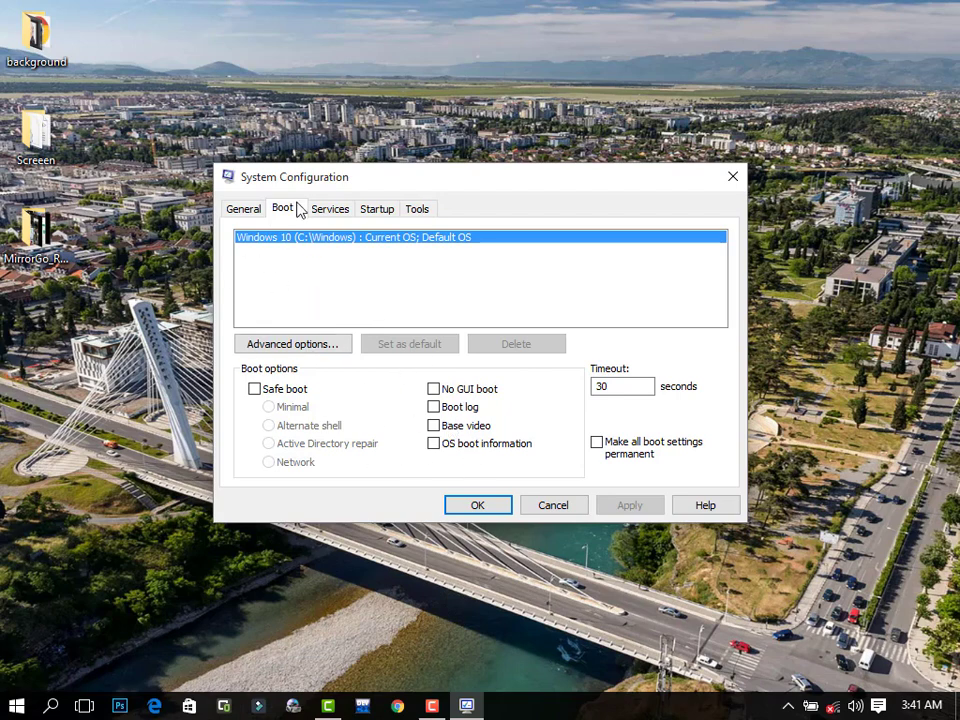
{"action": "left_click", "coordinate": [255, 213]}
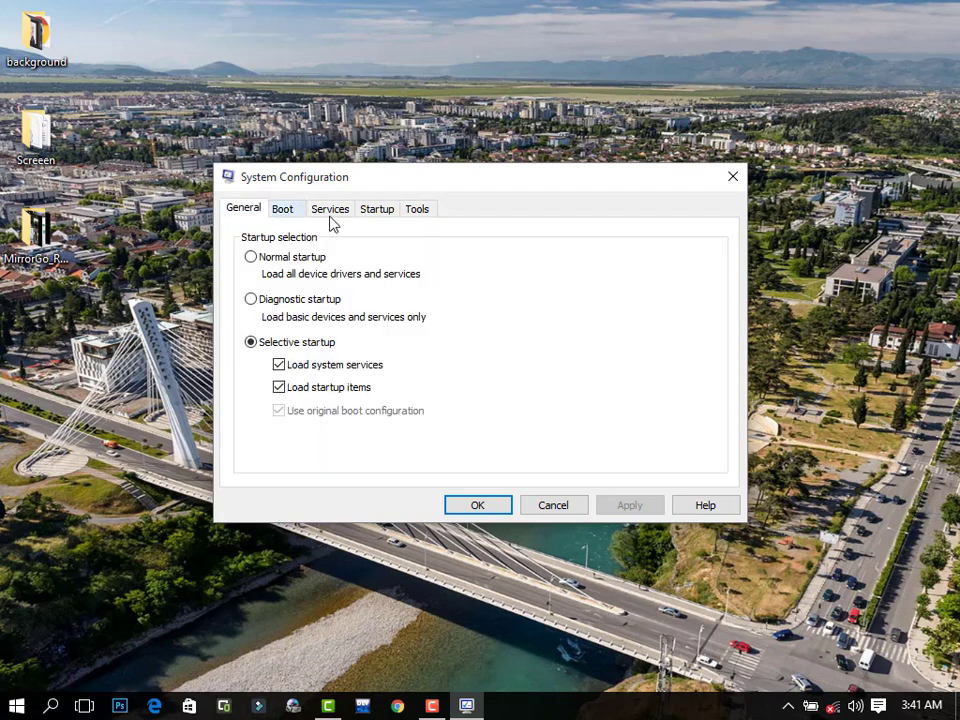
{"action": "left_click", "coordinate": [371, 218]}
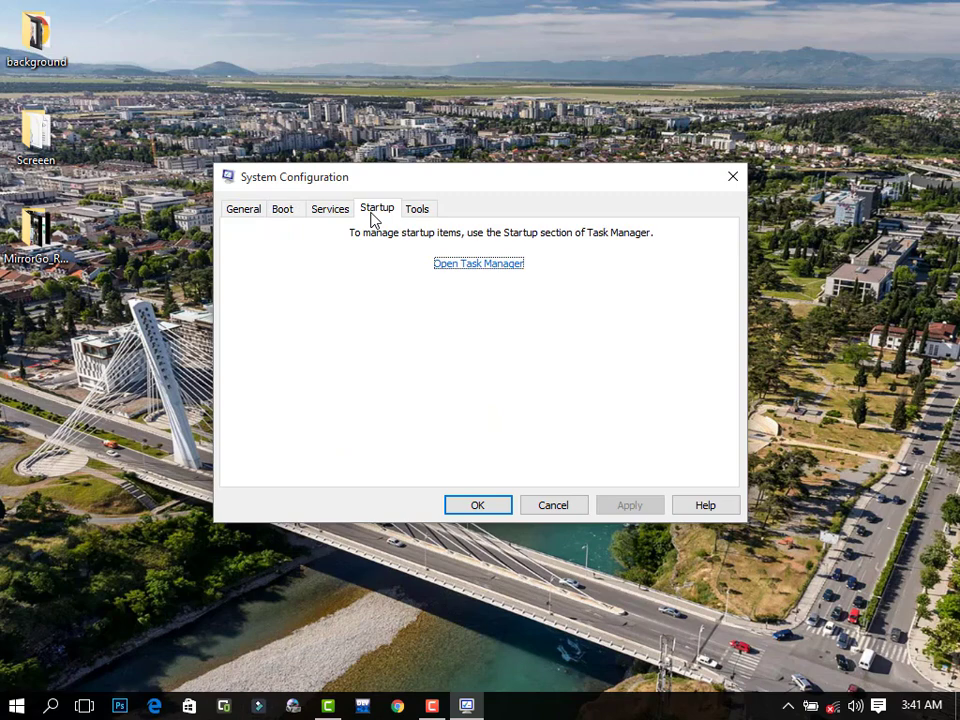
- Look through the list of services and the available tools in System Configuration, and close it
{"action": "left_click", "coordinate": [320, 213]}
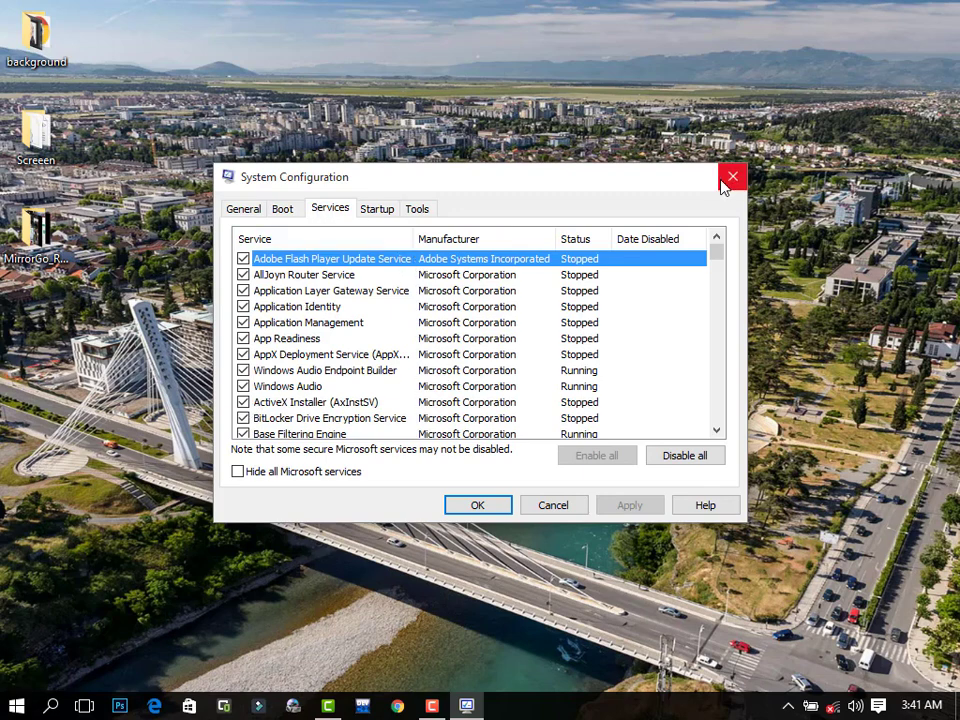
{"action": "left_click_drag", "start_coordinate": [719, 253], "coordinate": [714, 372]}
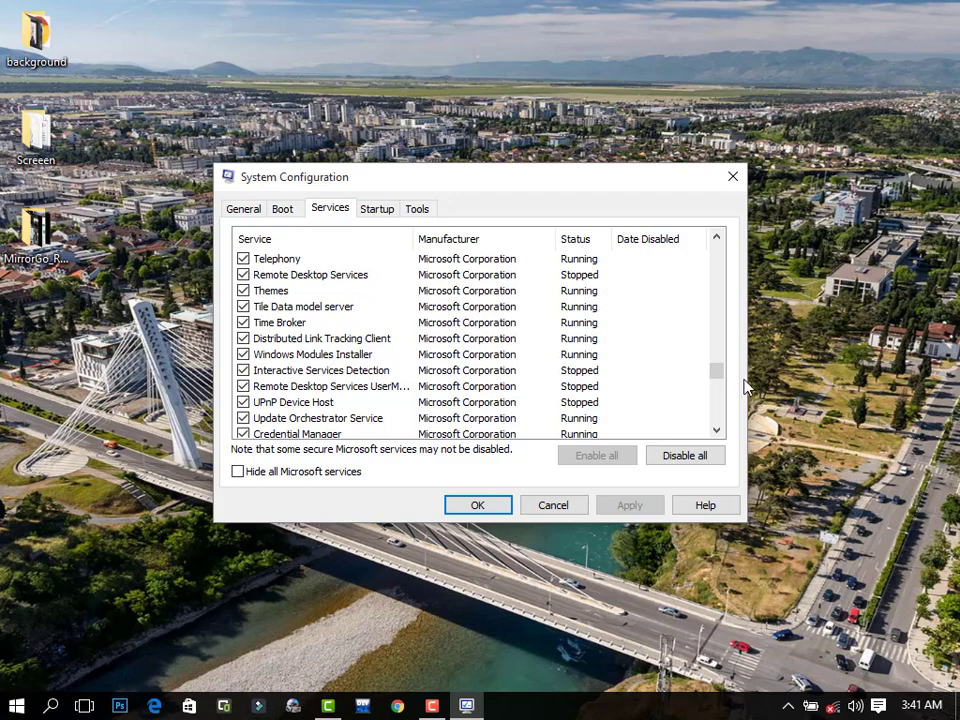
{"action": "left_click_drag", "start_coordinate": [716, 376], "coordinate": [718, 225]}
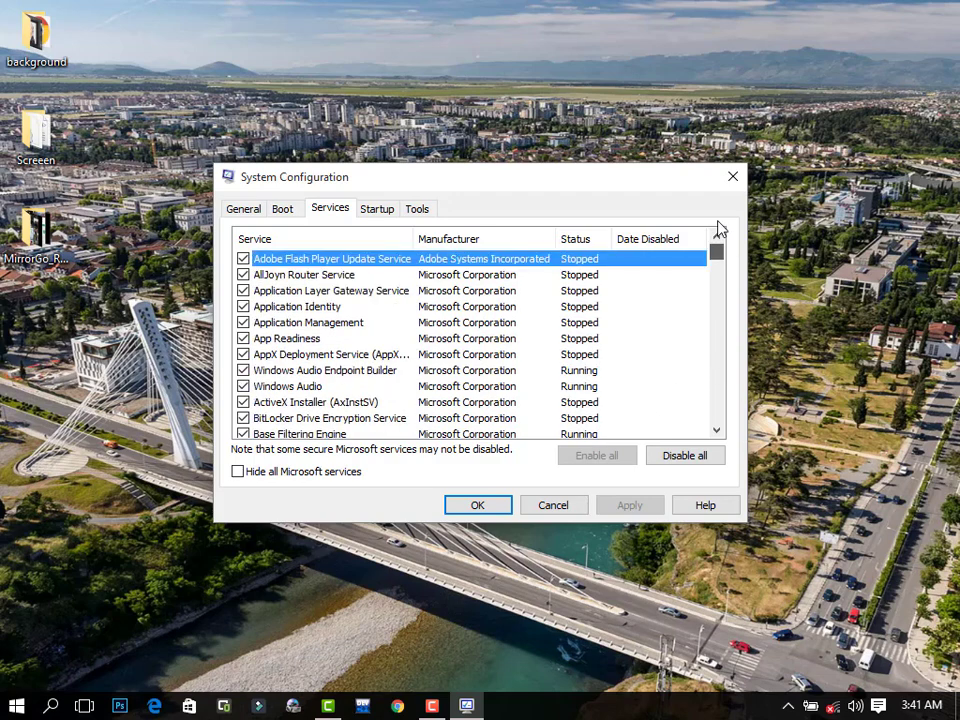
{"action": "left_click", "coordinate": [422, 212]}
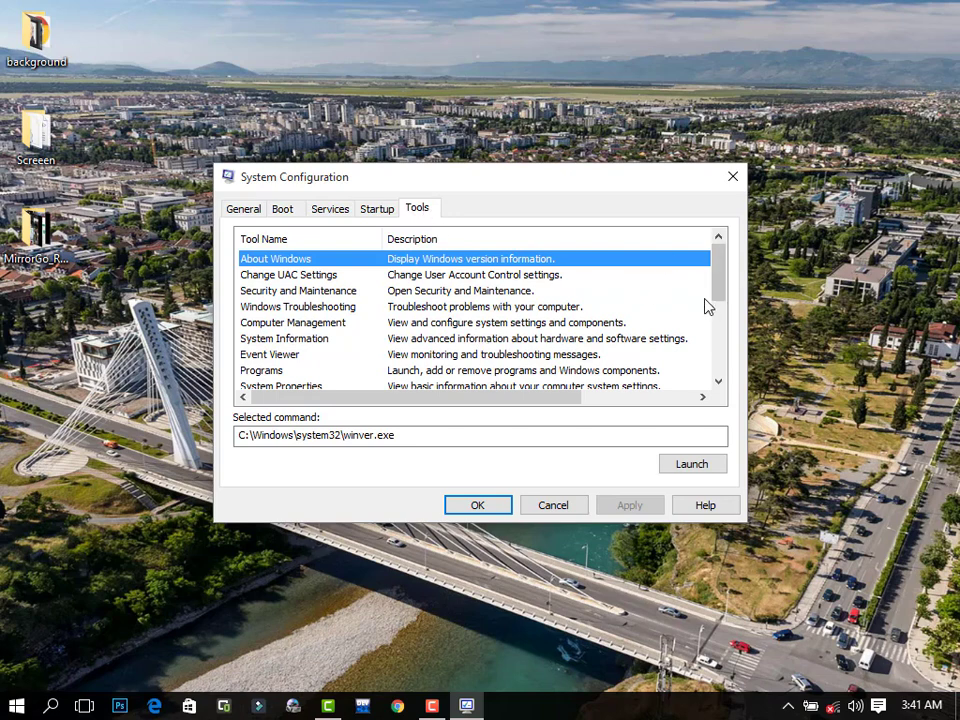
{"action": "left_click", "coordinate": [733, 180]}
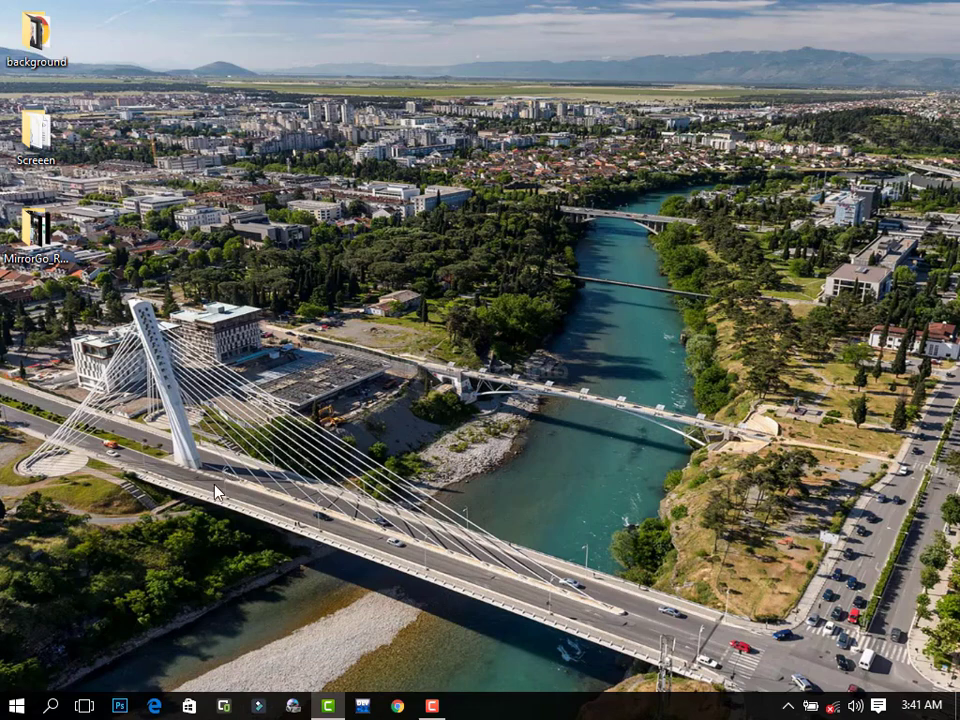
- Find the Run dialog through Windows search and run regedit to open Registry Editor
{"action": "left_click", "coordinate": [51, 707]}
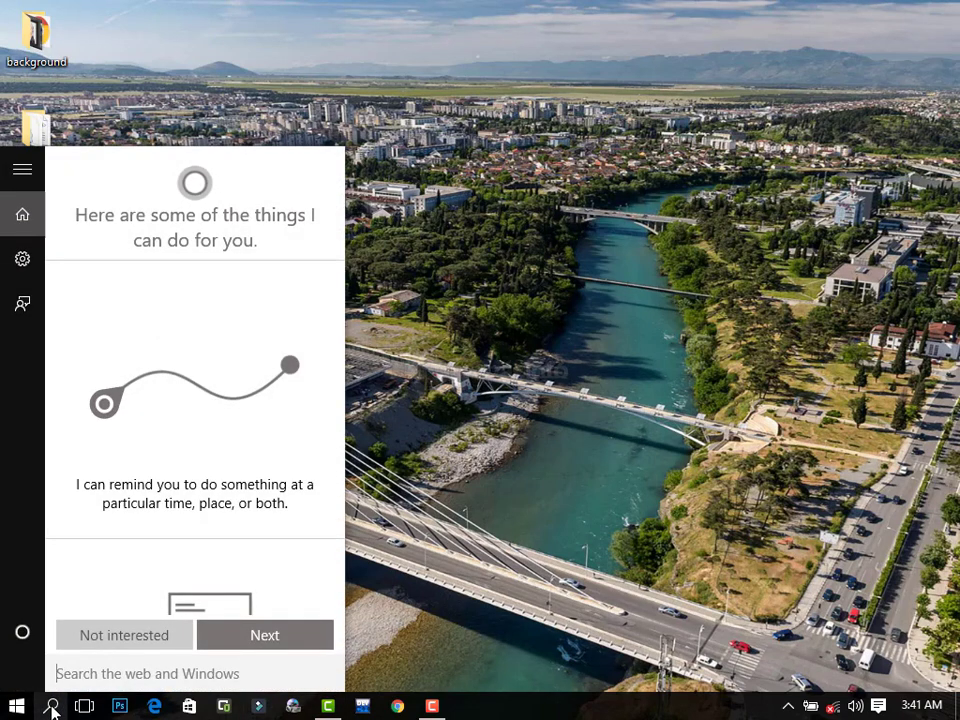
{"action": "type", "text": "r"}
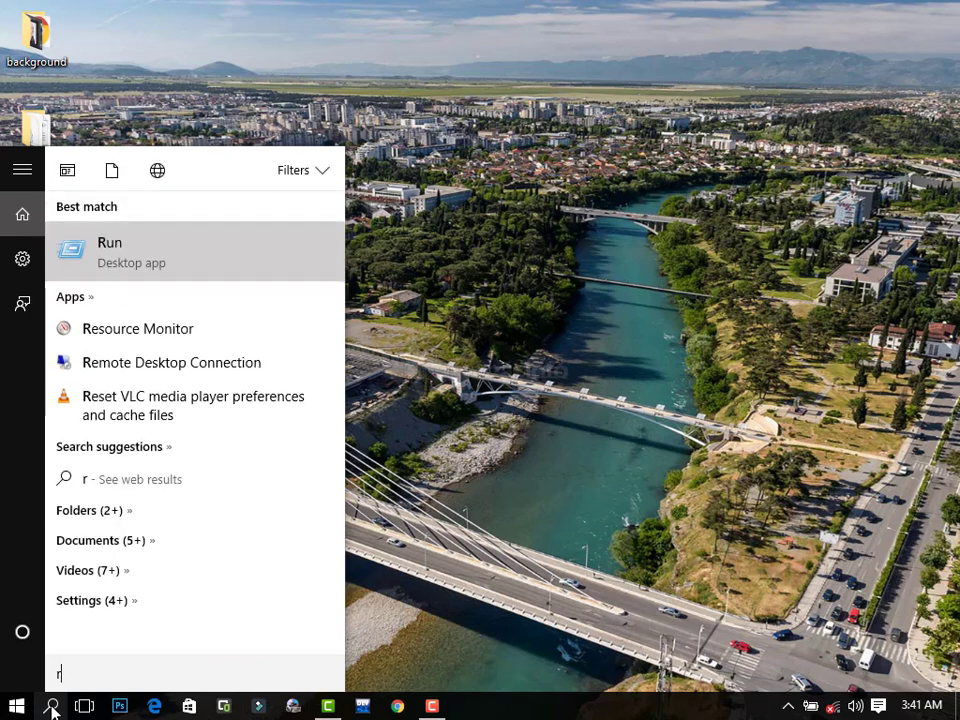
{"action": "left_click", "coordinate": [146, 272]}
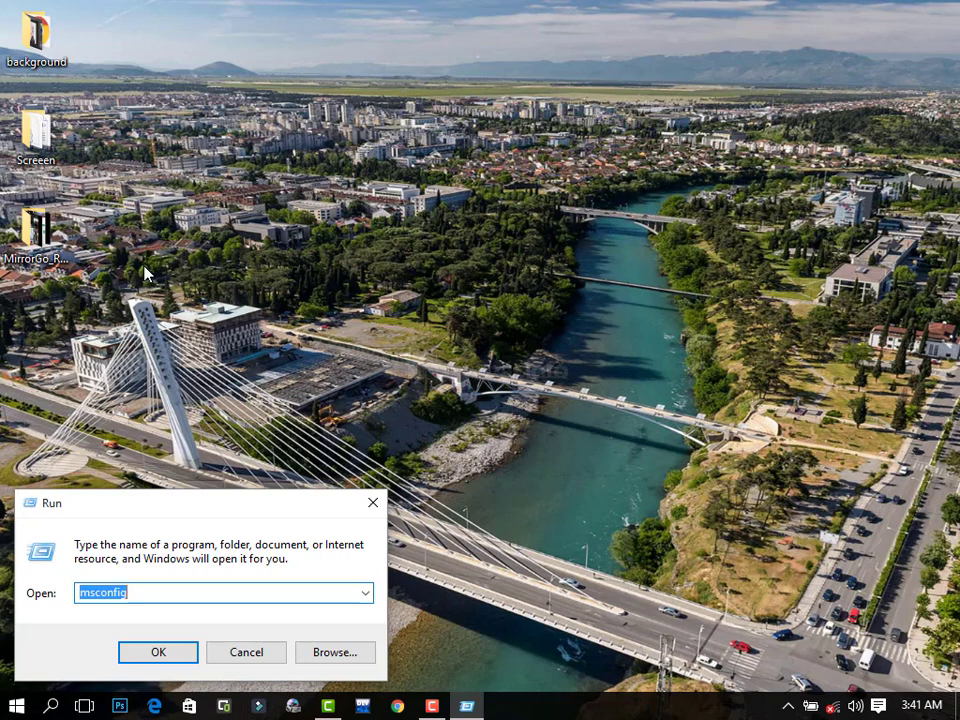
{"action": "key", "text": "BackSpace"}
{"action": "type", "text": "reg"}
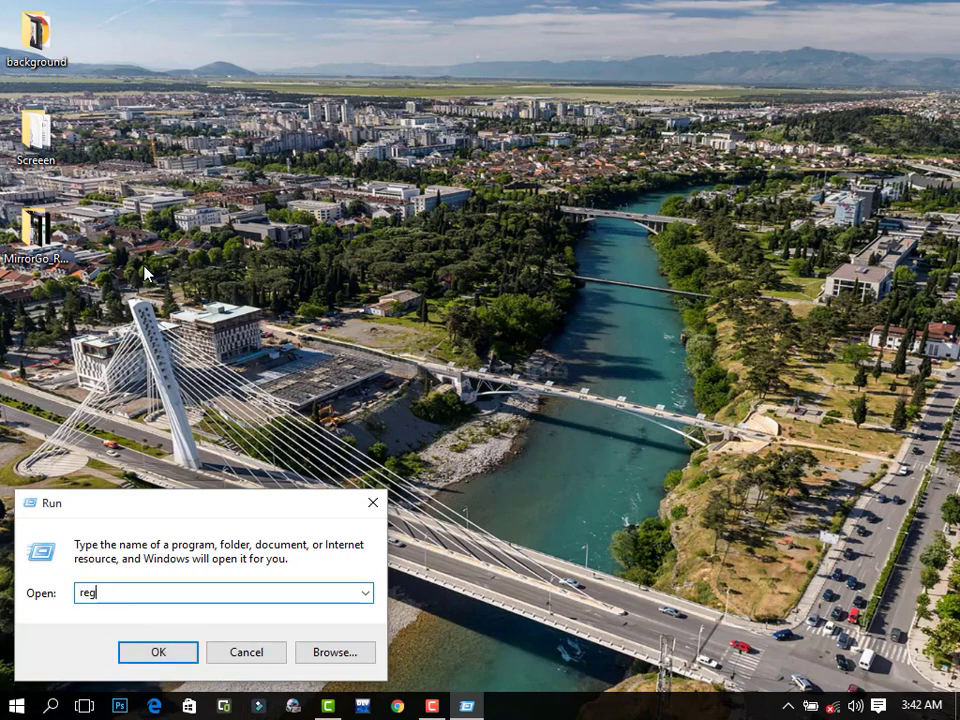
{"action": "type", "text": "edit"}
{"action": "left_click", "coordinate": [155, 658]}
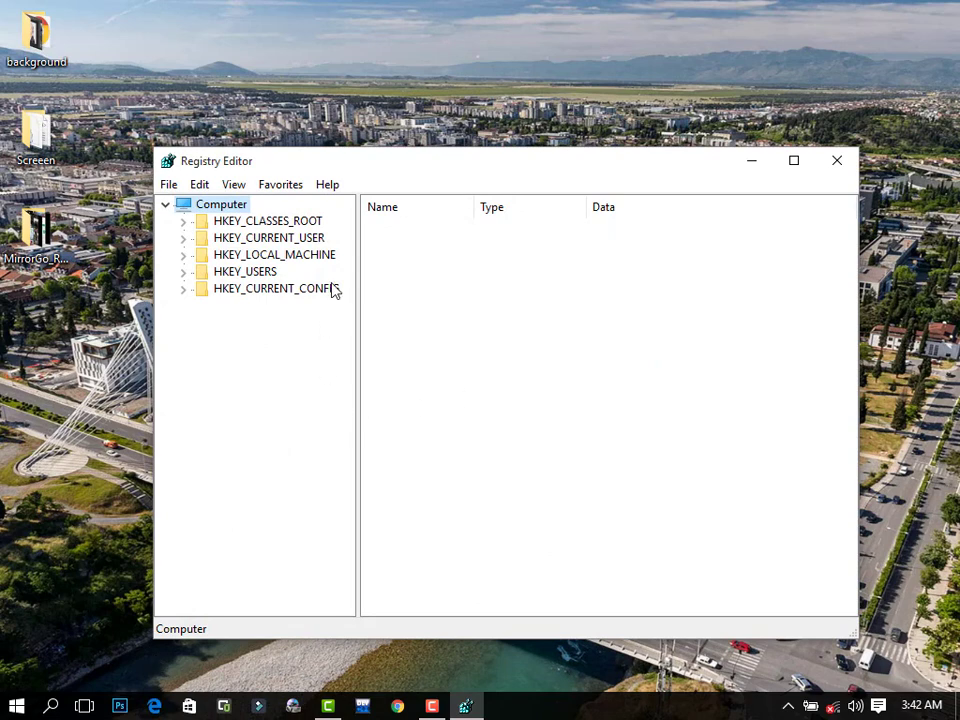
- Expand the registry path HKEY_LOCAL_MACHINE\SYSTEM\CurrentControlSet\Control
{"action": "left_click", "coordinate": [284, 256]}
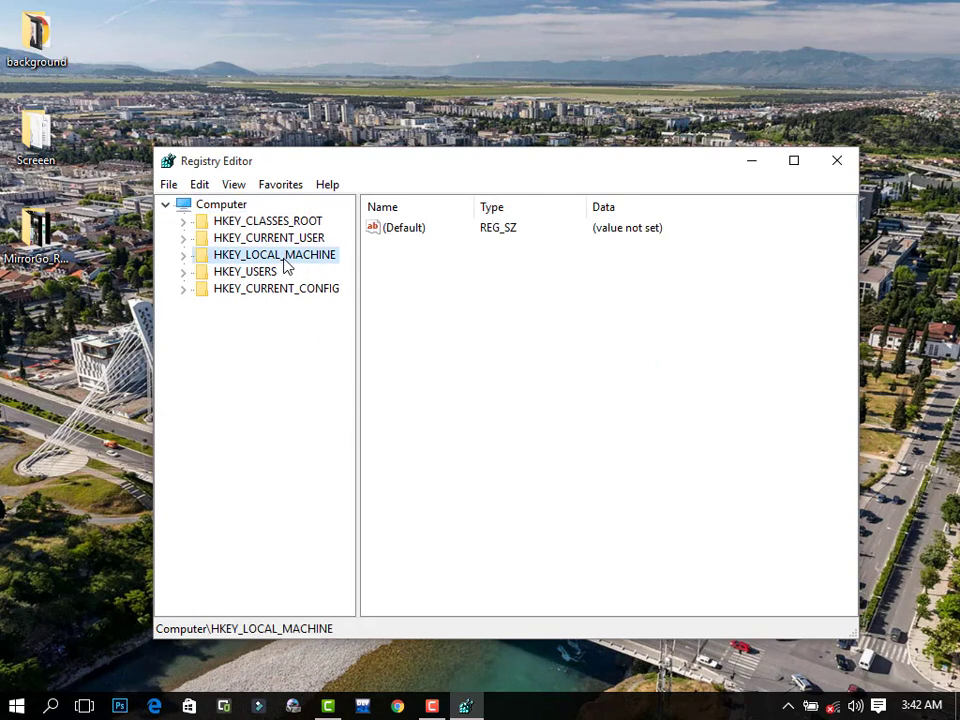
{"action": "double_click", "coordinate": [284, 256]}
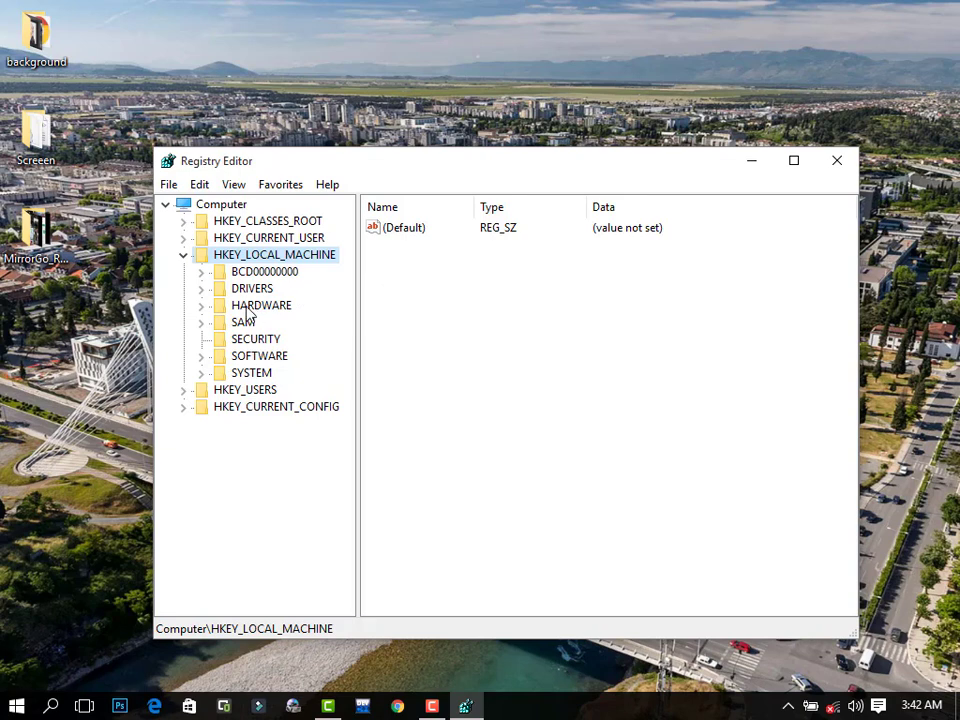
{"action": "left_click", "coordinate": [242, 374]}
{"action": "double_click", "coordinate": [240, 374]}
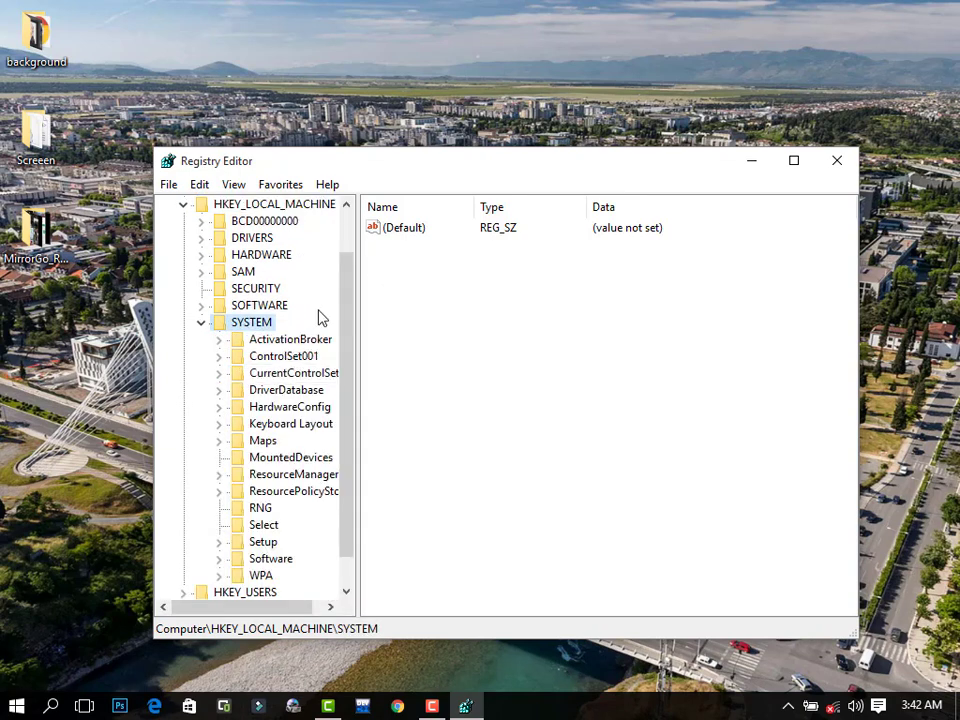
{"action": "scroll", "coordinate": [320, 318], "scroll_direction": "down", "scroll_amount": 1}
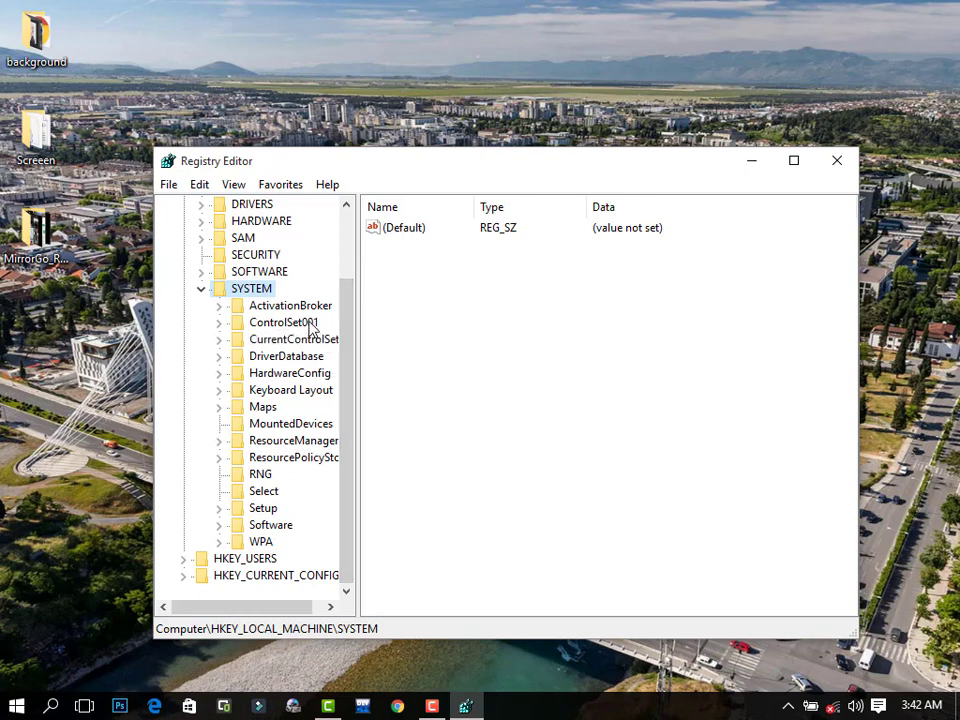
{"action": "double_click", "coordinate": [308, 341]}
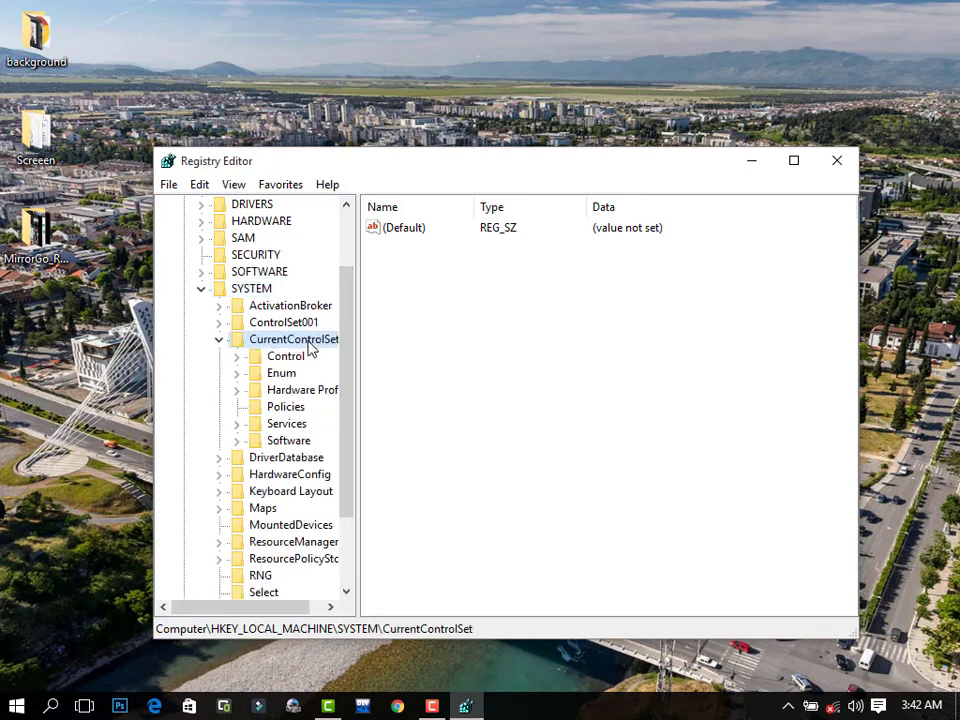
{"action": "double_click", "coordinate": [290, 358]}
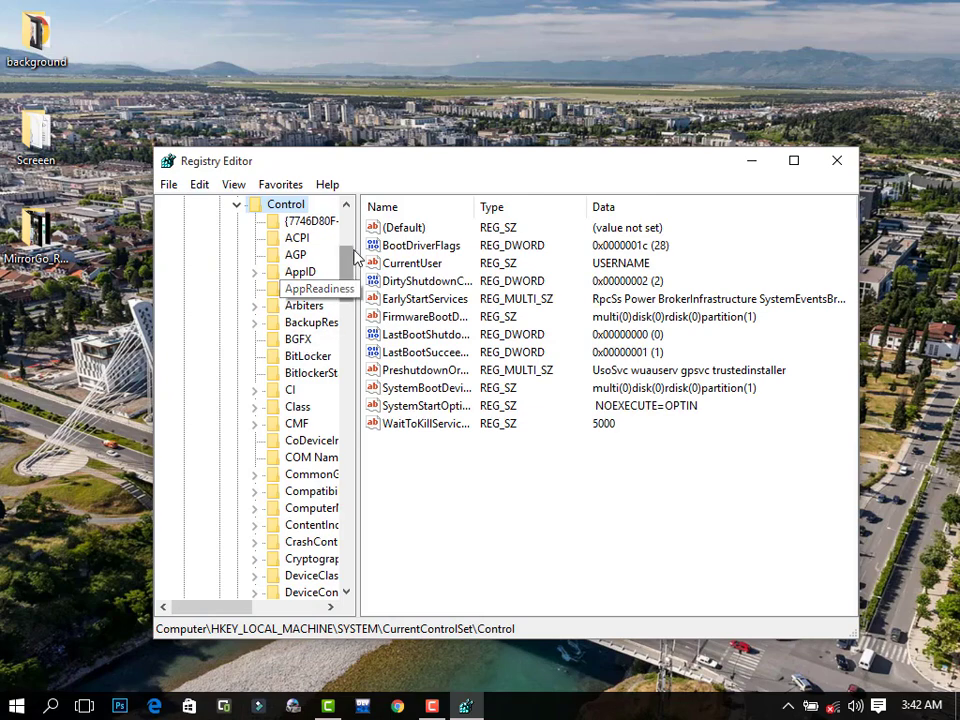
- Within the Control key, expand Session Manager and Memory Management and select the PrefetchParameters key
{"action": "left_click_drag", "start_coordinate": [352, 268], "coordinate": [353, 422]}
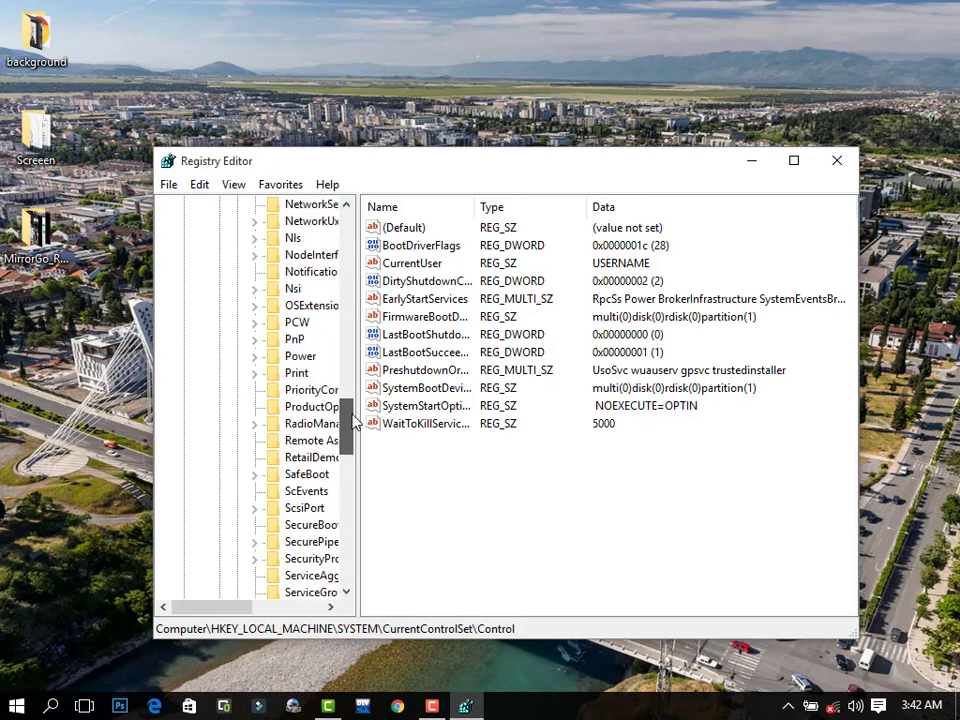
{"action": "left_click_drag", "start_coordinate": [353, 422], "coordinate": [353, 428]}
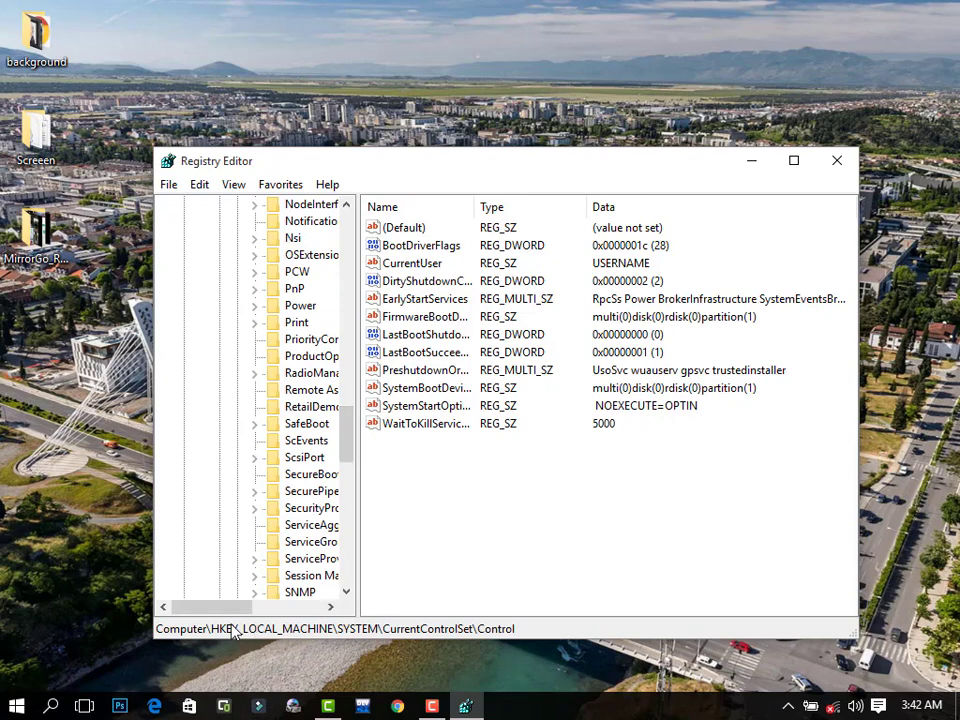
{"action": "left_click_drag", "start_coordinate": [230, 617], "coordinate": [258, 617]}
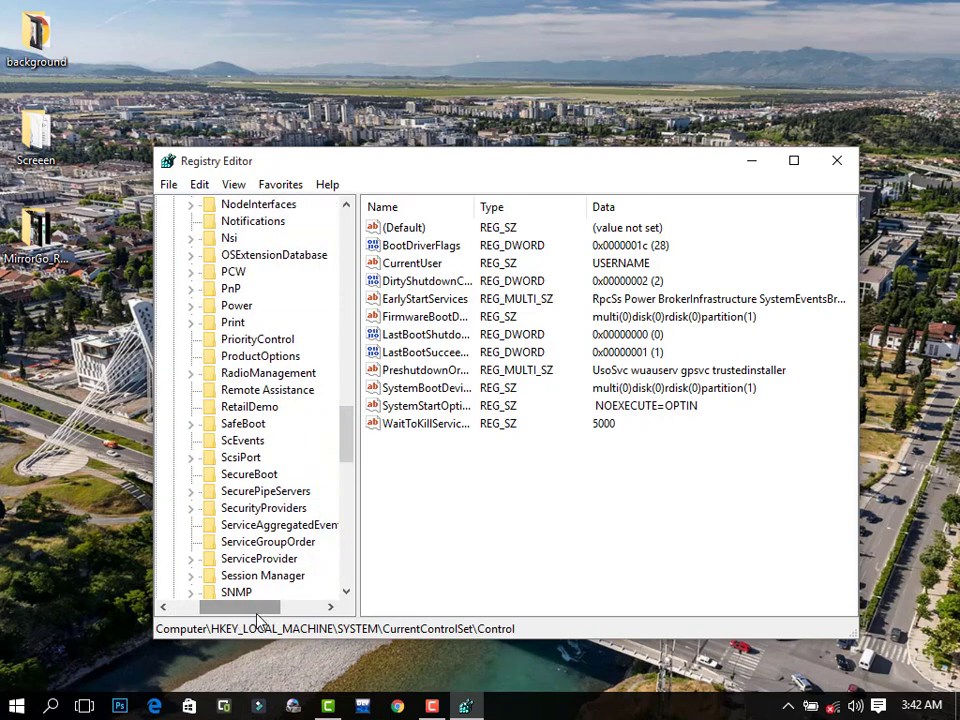
{"action": "double_click", "coordinate": [258, 577]}
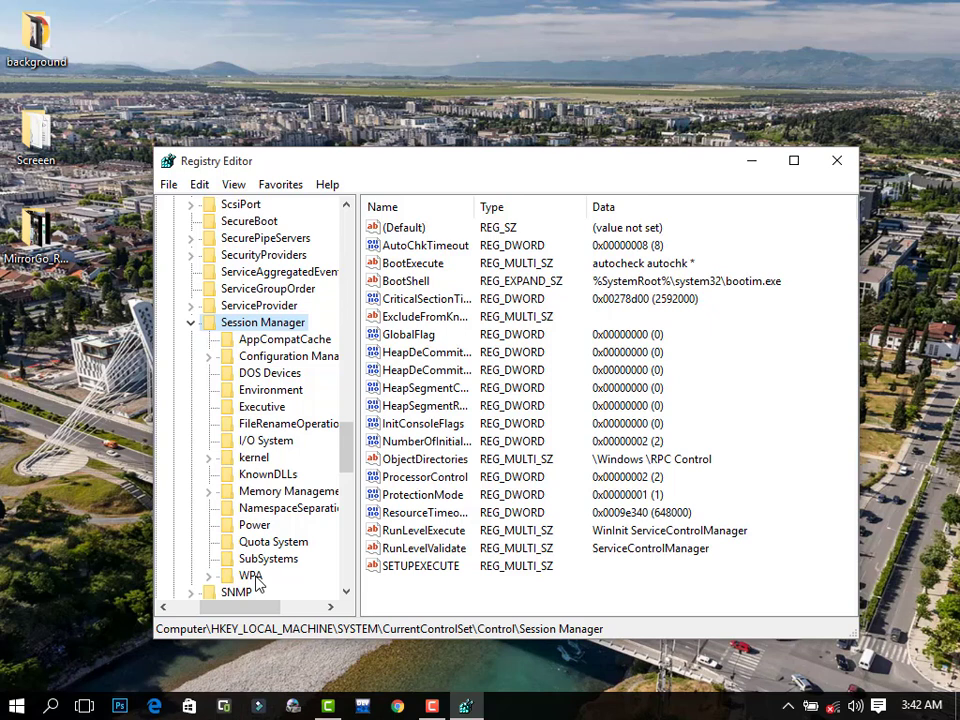
{"action": "double_click", "coordinate": [305, 492]}
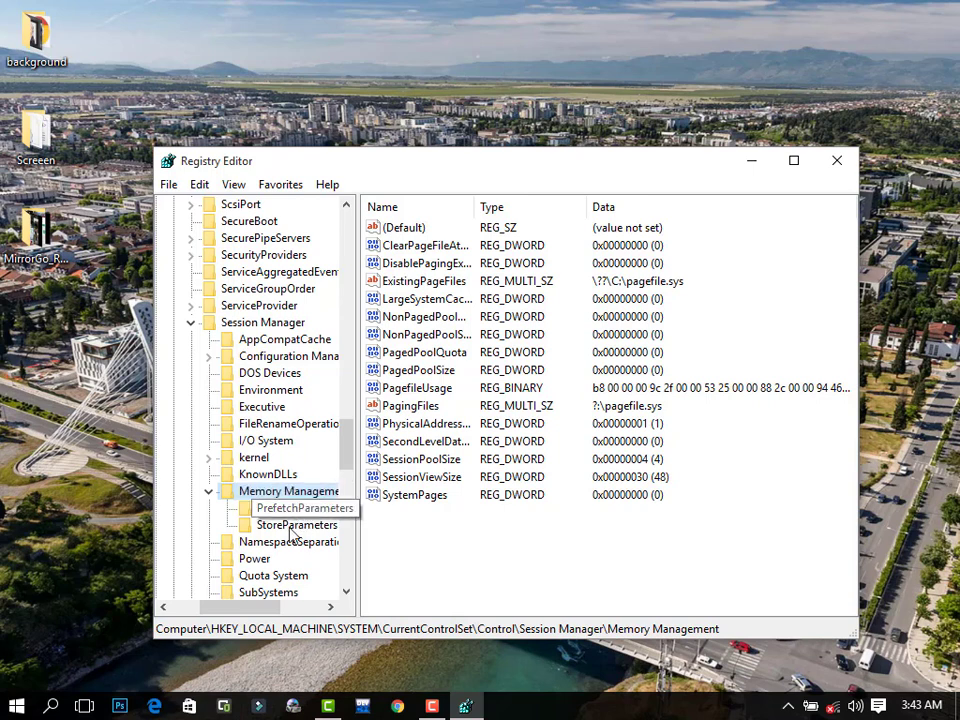
{"action": "left_click_drag", "start_coordinate": [251, 617], "coordinate": [281, 618]}
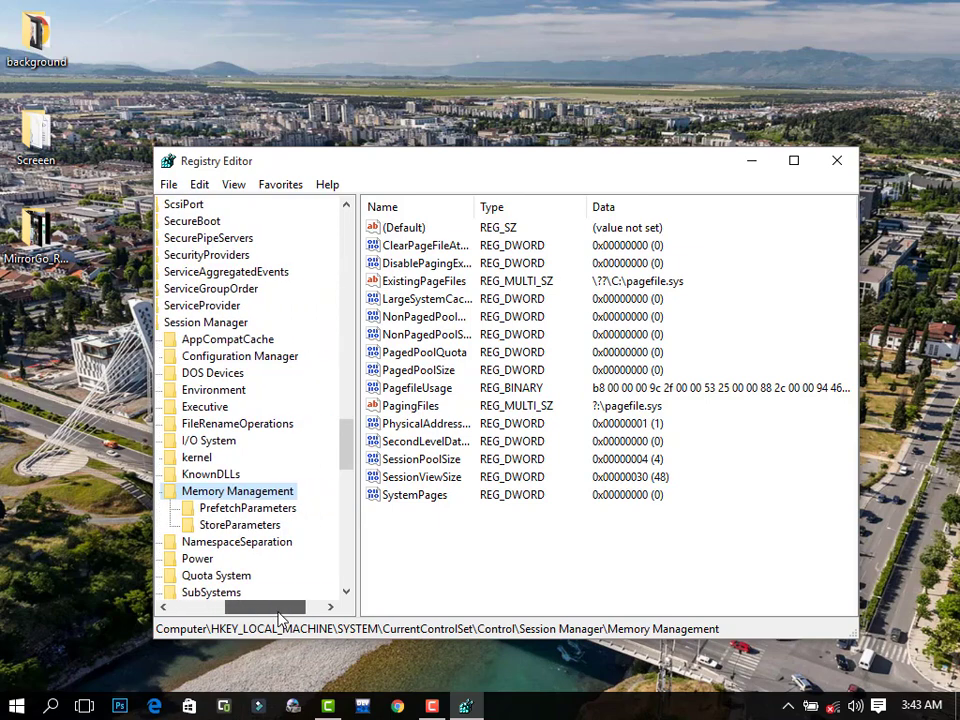
{"action": "left_click", "coordinate": [265, 509]}
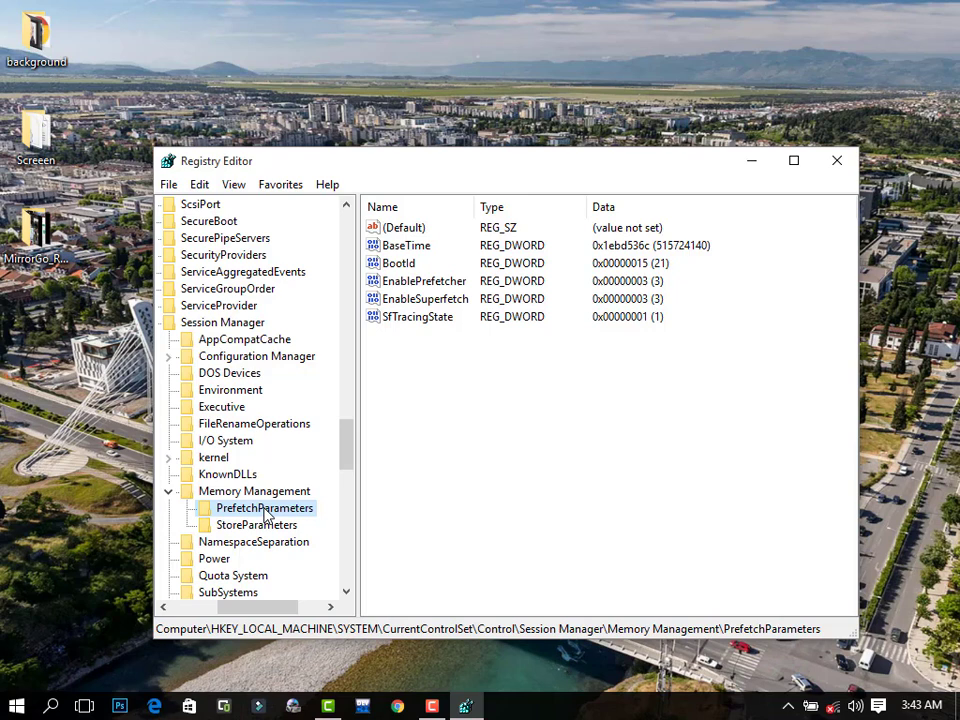
- Set the EnableSuperfetch value data to 0 and close Registry Editor
{"action": "left_click", "coordinate": [461, 305]}
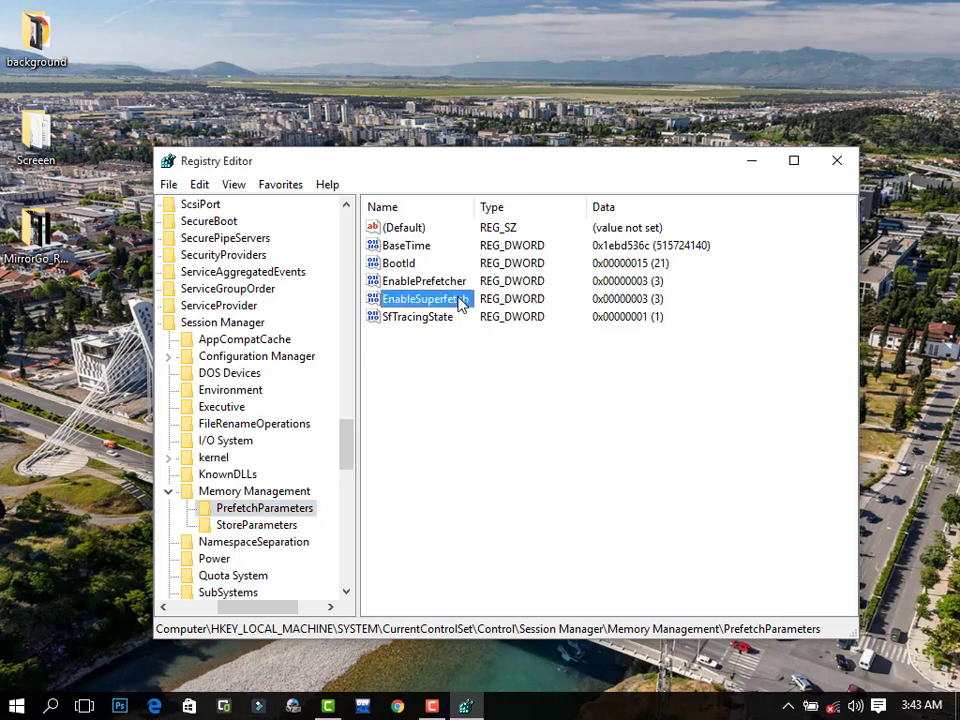
{"action": "double_click", "coordinate": [461, 303]}
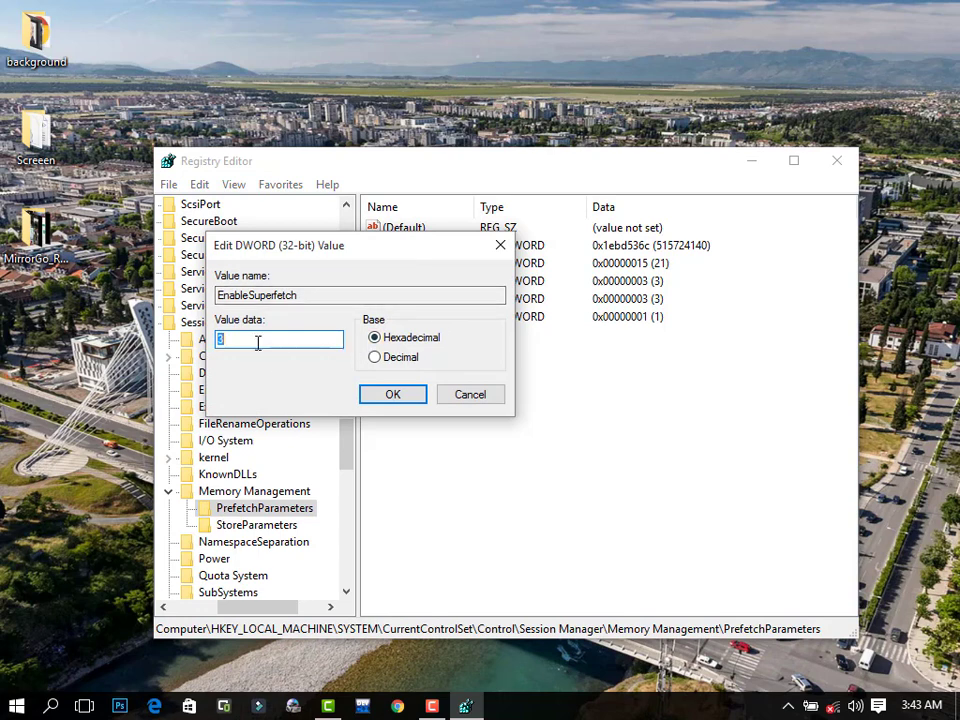
{"action": "key", "text": "BackSpace"}
{"action": "type", "text": "0"}
{"action": "left_click", "coordinate": [368, 396]}
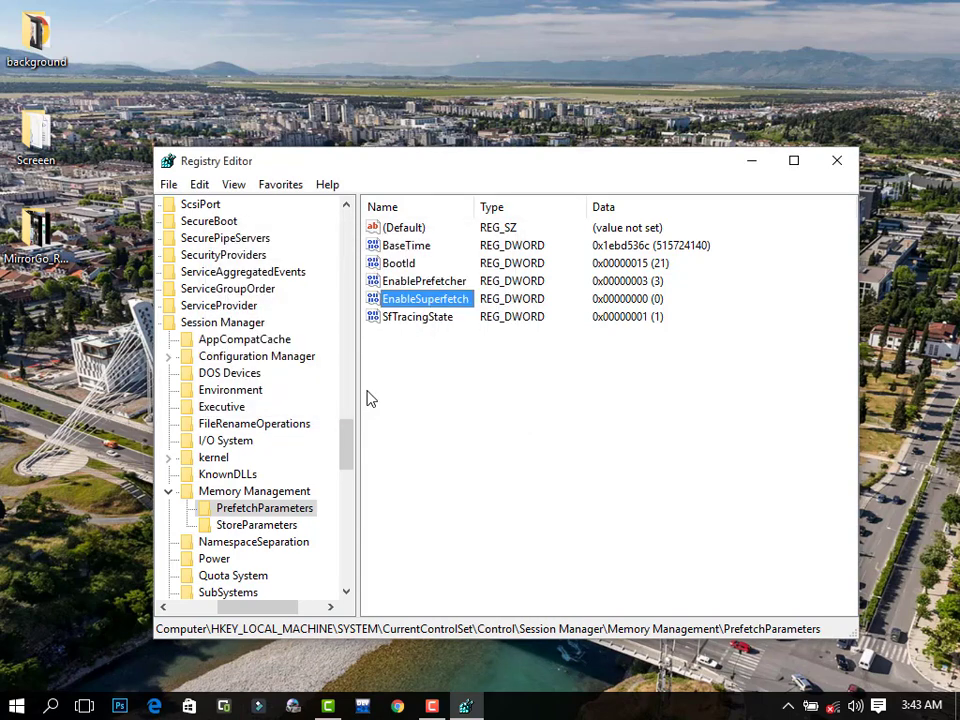
{"action": "left_click", "coordinate": [838, 162]}
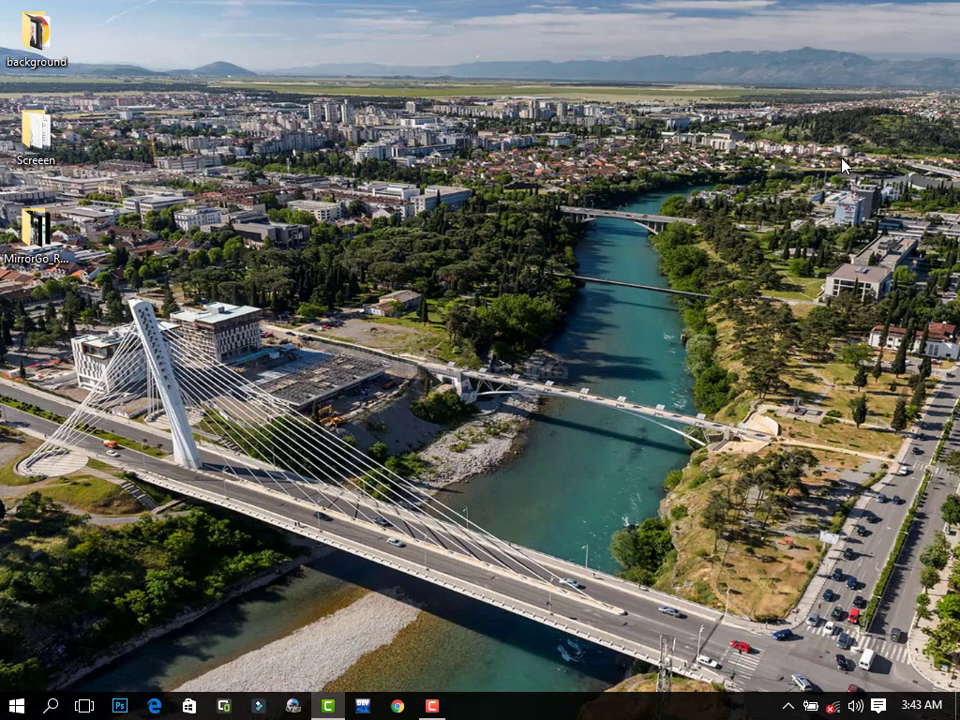